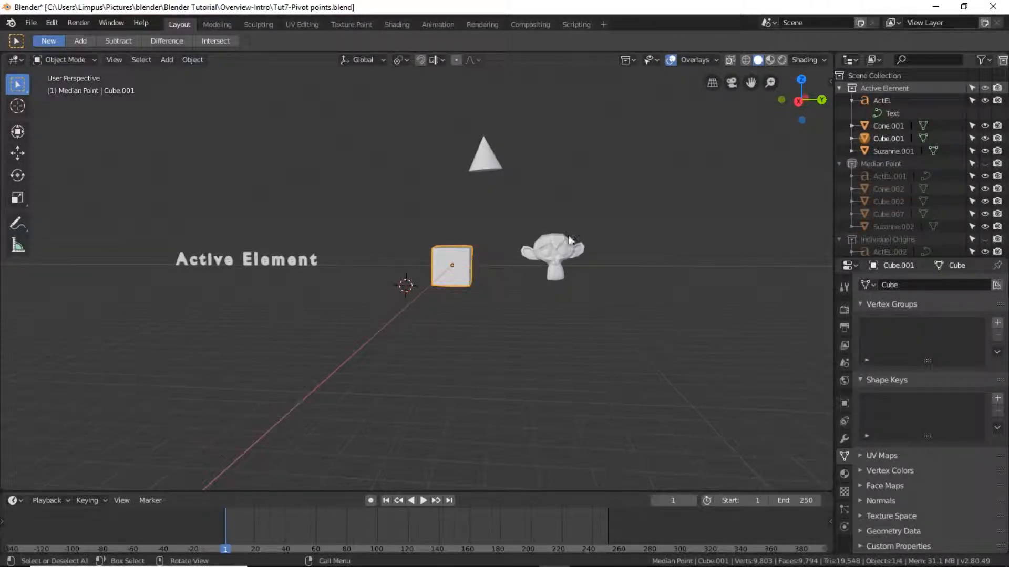
Set the transform pivot point to Active Element
{"action": "scroll", "coordinate": [572, 219], "scroll_direction": "down", "scroll_amount": 2}
{"action": "scroll", "coordinate": [572, 224], "scroll_direction": "down", "scroll_amount": 1}
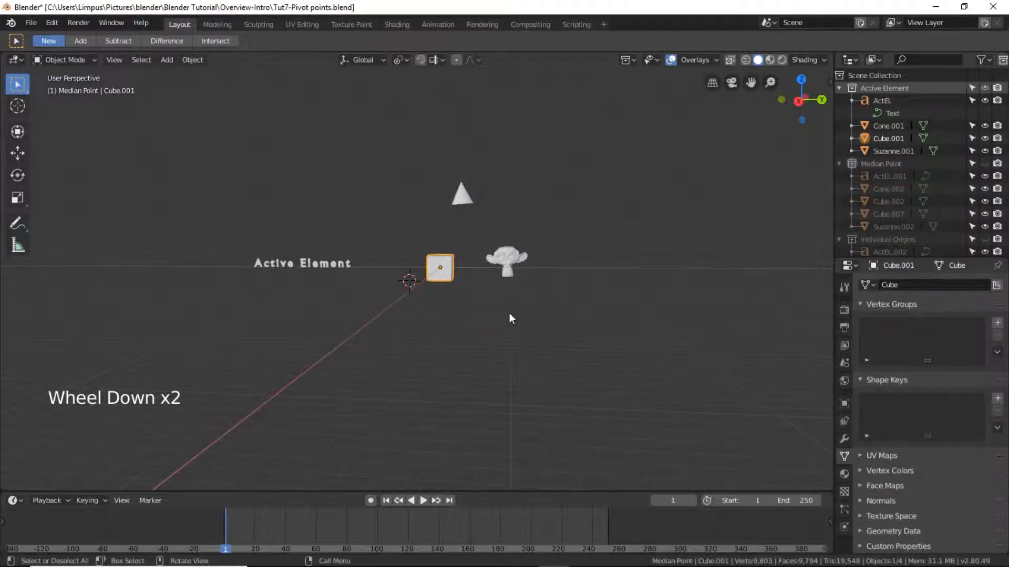
{"action": "scroll", "coordinate": [509, 313], "scroll_direction": "up", "scroll_amount": 1}
{"action": "scroll", "coordinate": [503, 275], "scroll_direction": "up", "scroll_amount": 1}
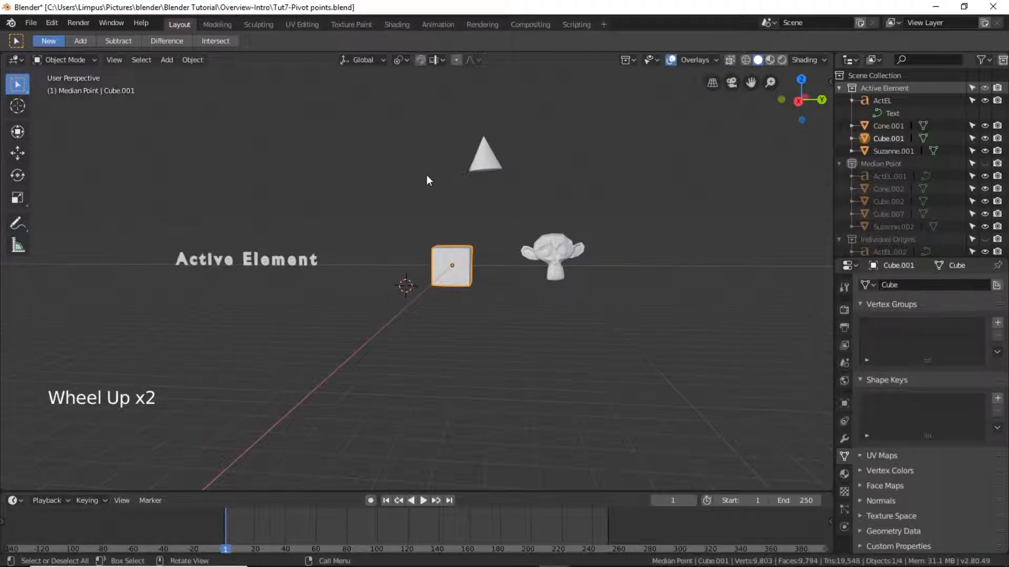
{"action": "left_click", "coordinate": [408, 60]}
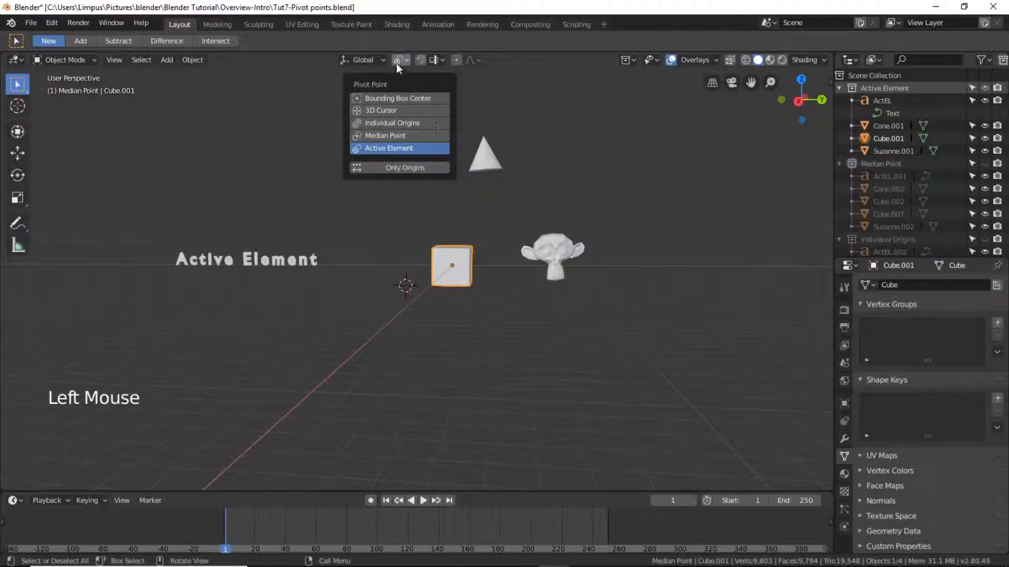
{"action": "left_click", "coordinate": [412, 149]}
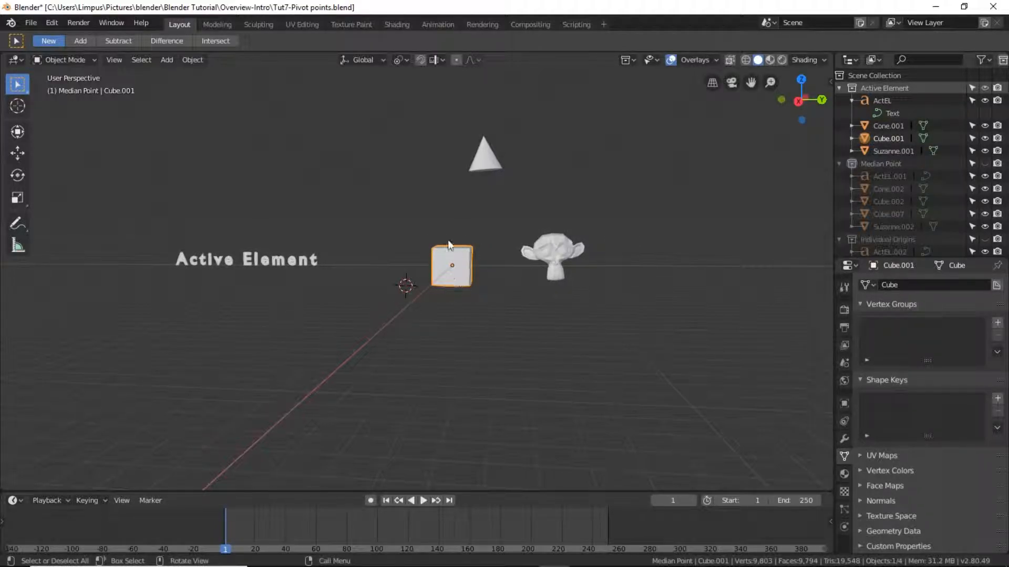
Select the monkey, the cone and lastly the cube as active element, and try rotating and scaling them about the cube
{"action": "left_click", "coordinate": [549, 266]}
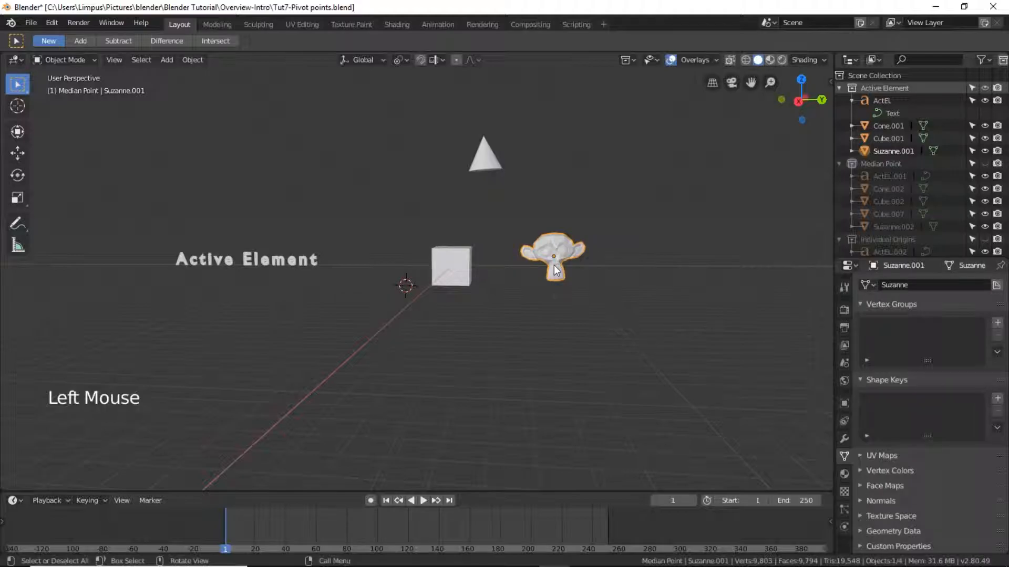
{"action": "left_click", "coordinate": [492, 166], "text": "shift"}
{"action": "left_click", "coordinate": [462, 259], "text": "shift"}
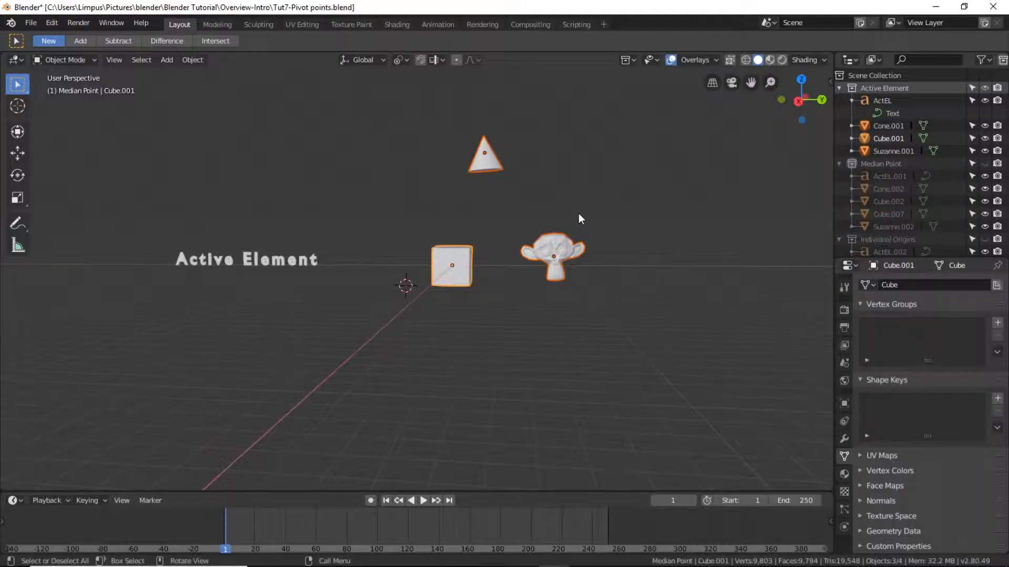
{"action": "key", "text": "r"}
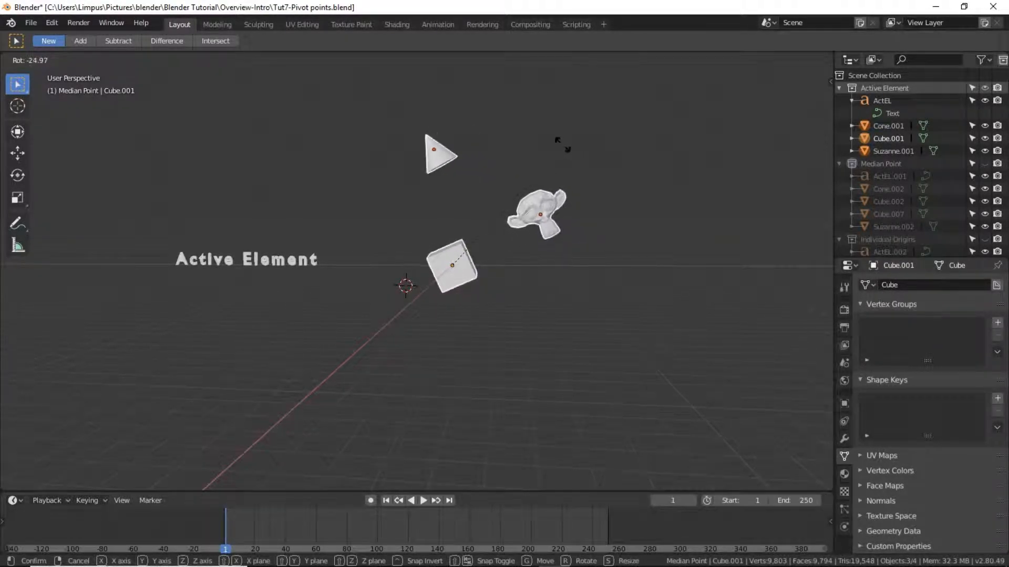
{"action": "key", "text": "Escape"}
{"action": "key", "text": "s"}
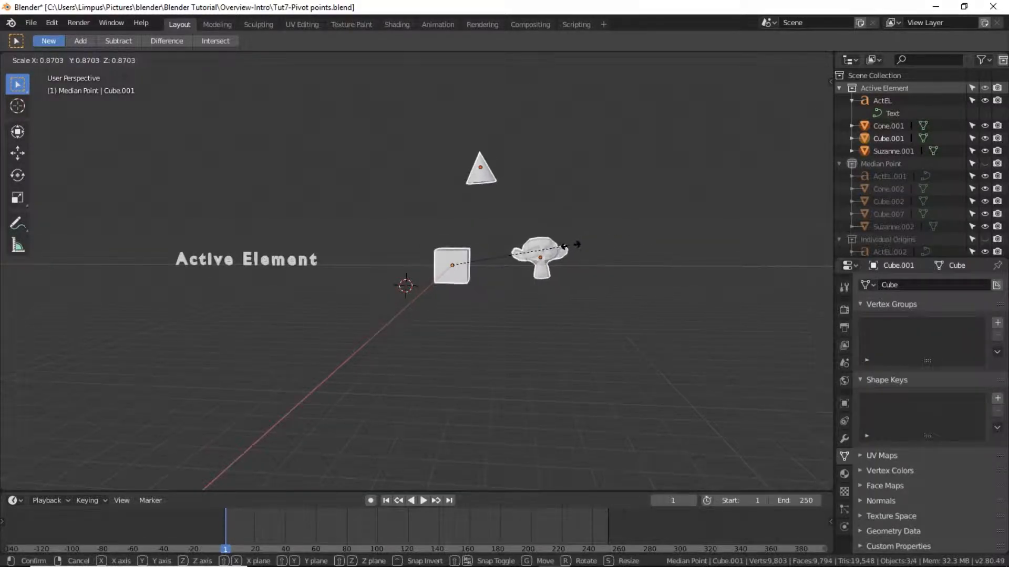
{"action": "key", "text": "r"}
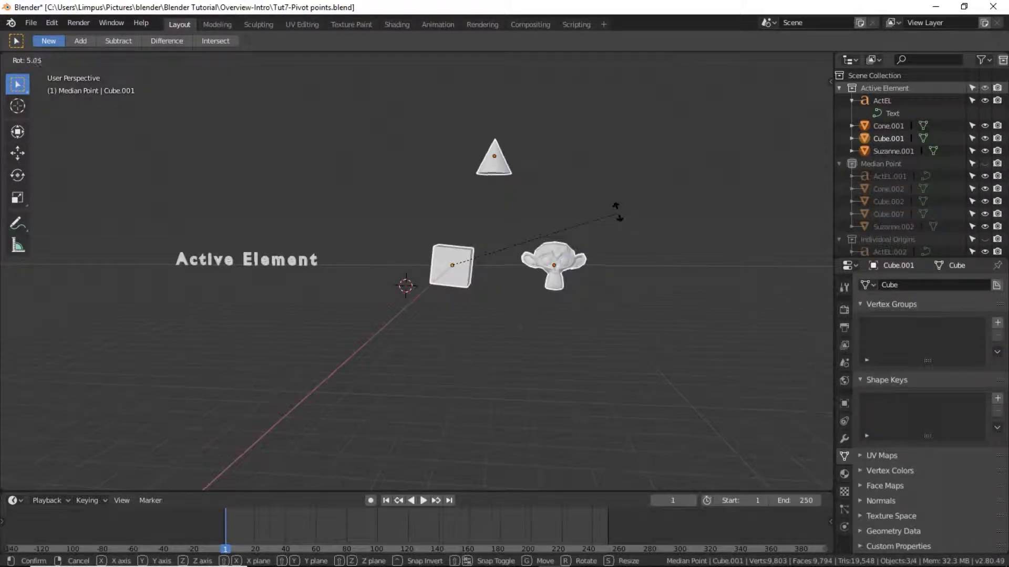
{"action": "left_click", "coordinate": [619, 216]}
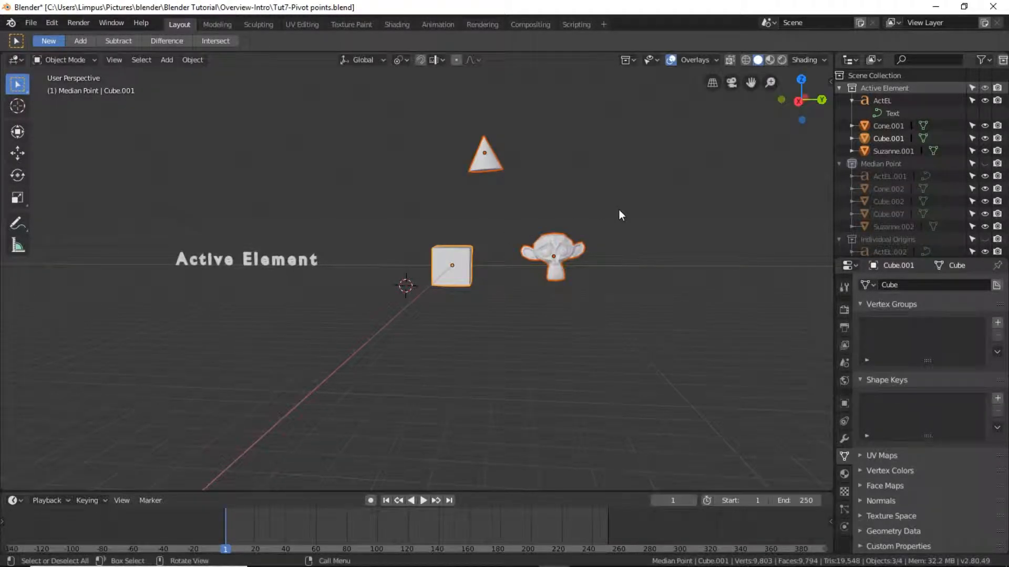
Reselect the cube, the cone and lastly the monkey as active element, and try rotating them about the monkey
{"action": "left_click", "coordinate": [501, 312]}
{"action": "left_click", "coordinate": [455, 273]}
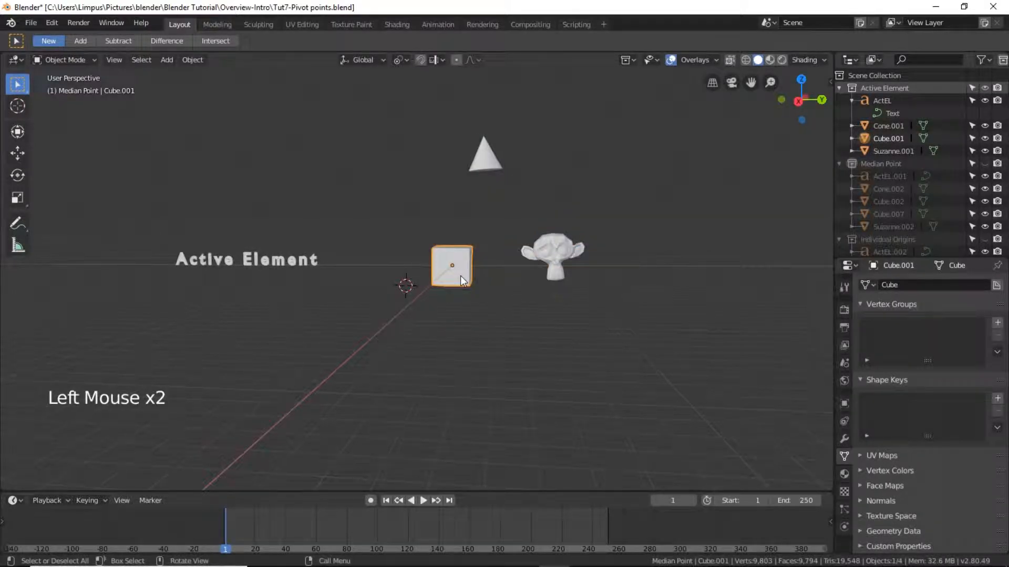
{"action": "left_click", "coordinate": [483, 166], "text": "shift"}
{"action": "left_click", "coordinate": [558, 266], "text": "shift"}
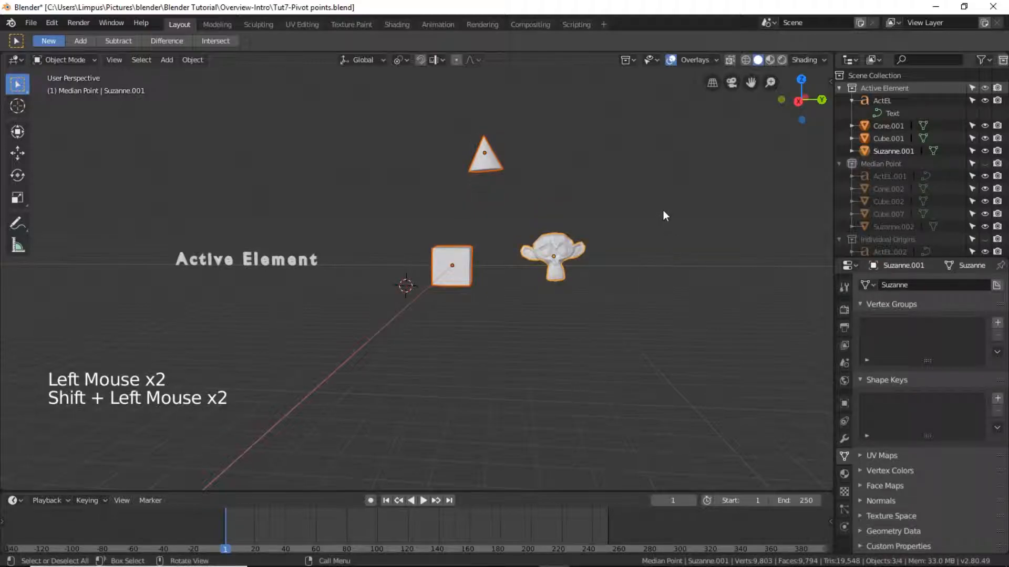
{"action": "key", "text": "r"}
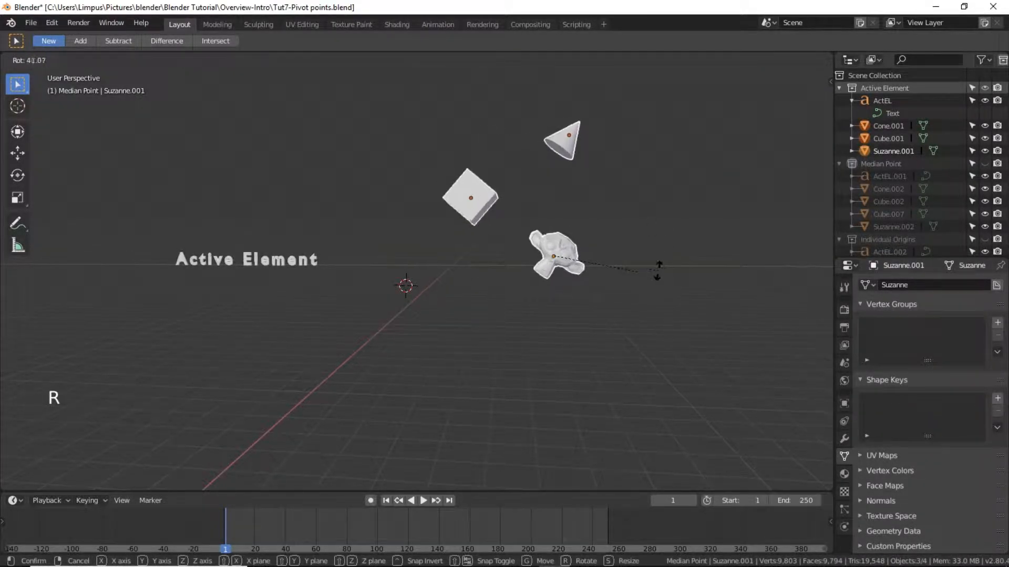
{"action": "right_click", "coordinate": [639, 219]}
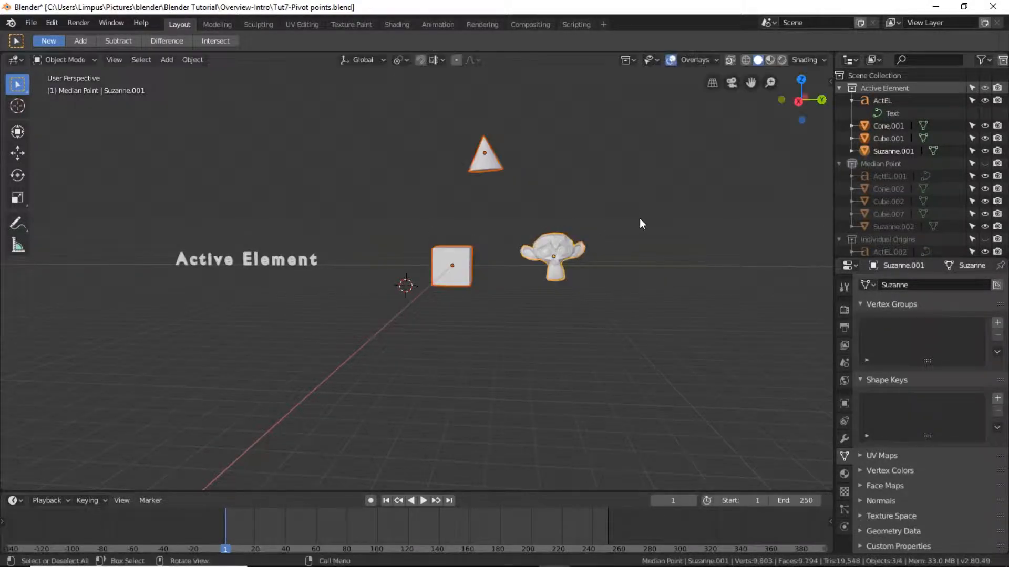
Select only the cube and enter Edit Mode on its mesh
{"action": "left_click", "coordinate": [572, 304]}
{"action": "left_click", "coordinate": [455, 279]}
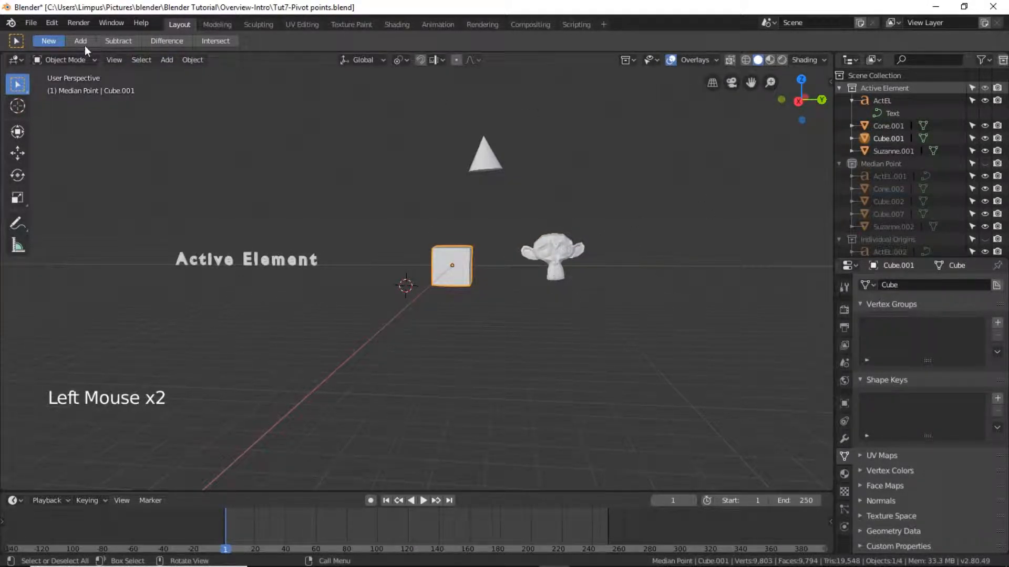
{"action": "left_click", "coordinate": [80, 61]}
{"action": "left_click", "coordinate": [66, 88]}
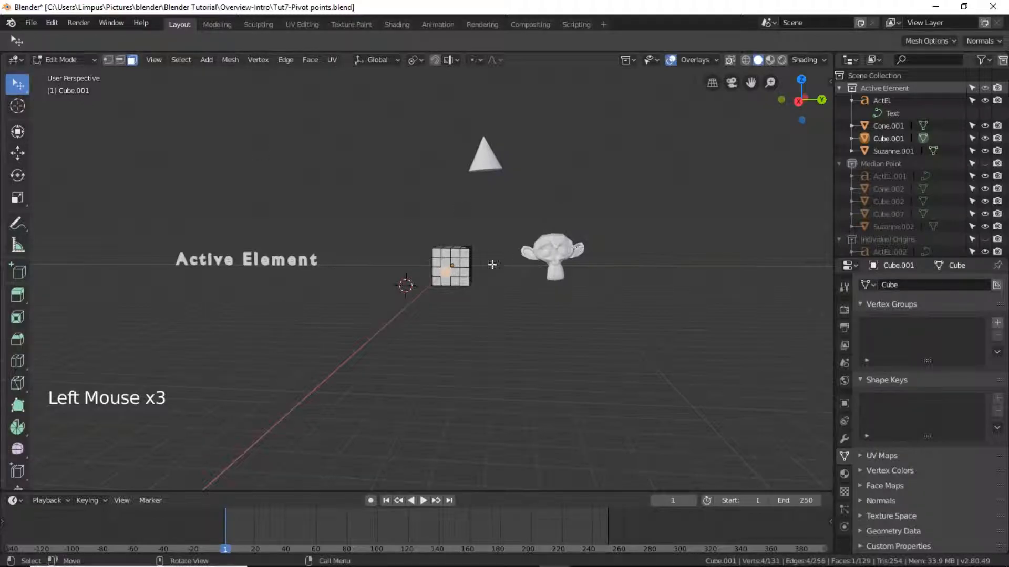
{"action": "scroll", "coordinate": [446, 273], "scroll_direction": "up", "scroll_amount": 7}
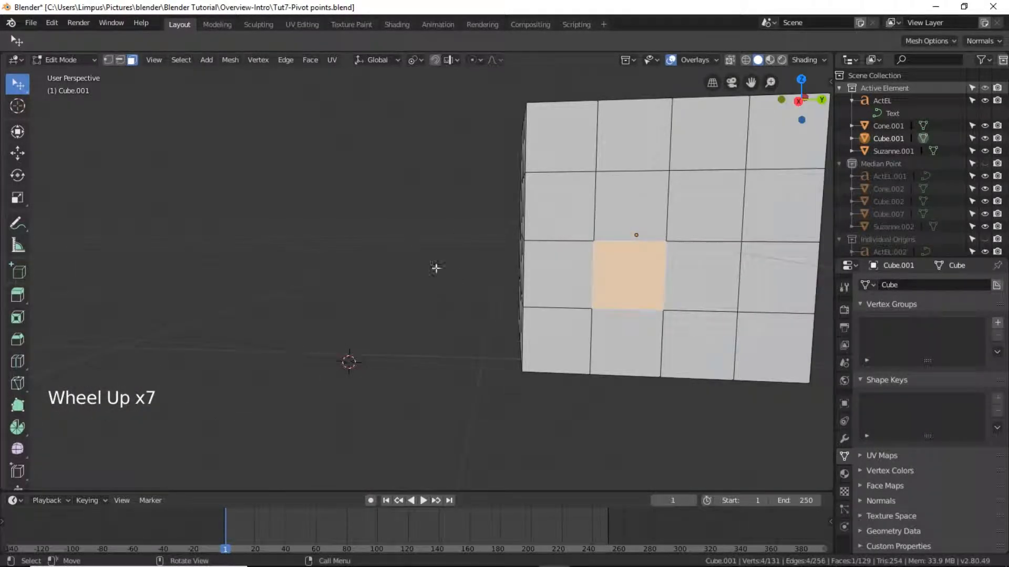
{"action": "scroll", "coordinate": [447, 273], "scroll_direction": "down", "scroll_amount": 1}
Cycle the cube's mesh selection mode through vertex, edge and face twice
{"action": "left_click", "coordinate": [107, 61]}
{"action": "left_click", "coordinate": [120, 61]}
{"action": "left_click", "coordinate": [131, 59]}
{"action": "left_click", "coordinate": [107, 60]}
{"action": "left_click", "coordinate": [120, 60]}
{"action": "left_click", "coordinate": [131, 60]}
Switch to vertex selection and select five inner vertices on the cube's front side one at a time
{"action": "left_click", "coordinate": [108, 59]}
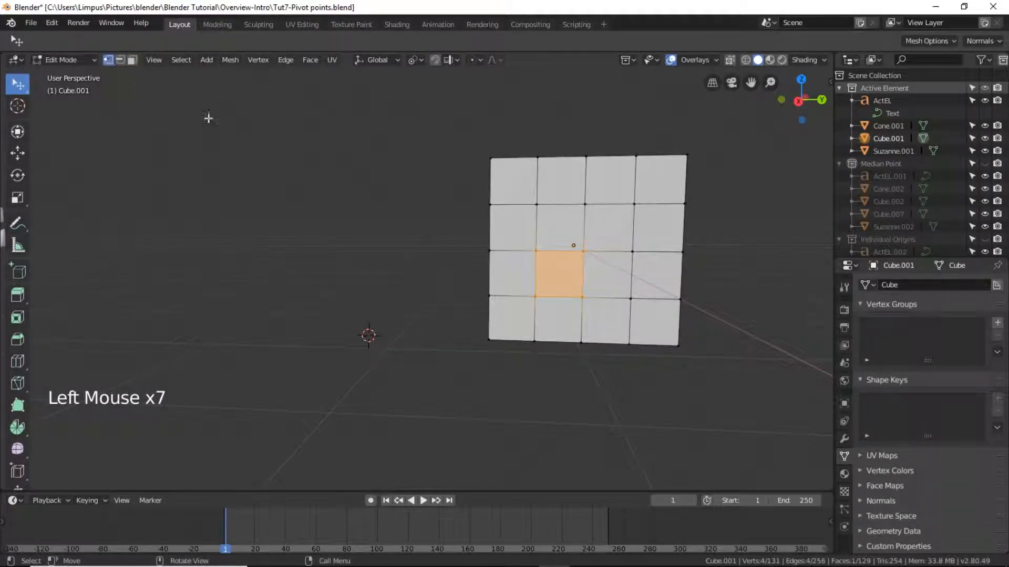
{"action": "left_click", "coordinate": [537, 205]}
{"action": "left_click", "coordinate": [584, 203]}
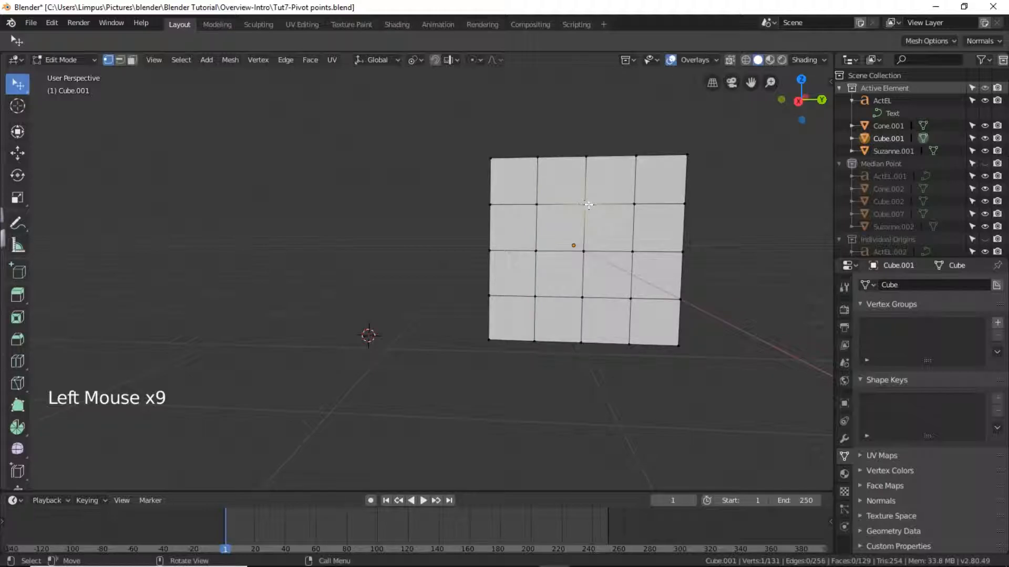
{"action": "left_click", "coordinate": [634, 203]}
{"action": "left_click", "coordinate": [537, 250]}
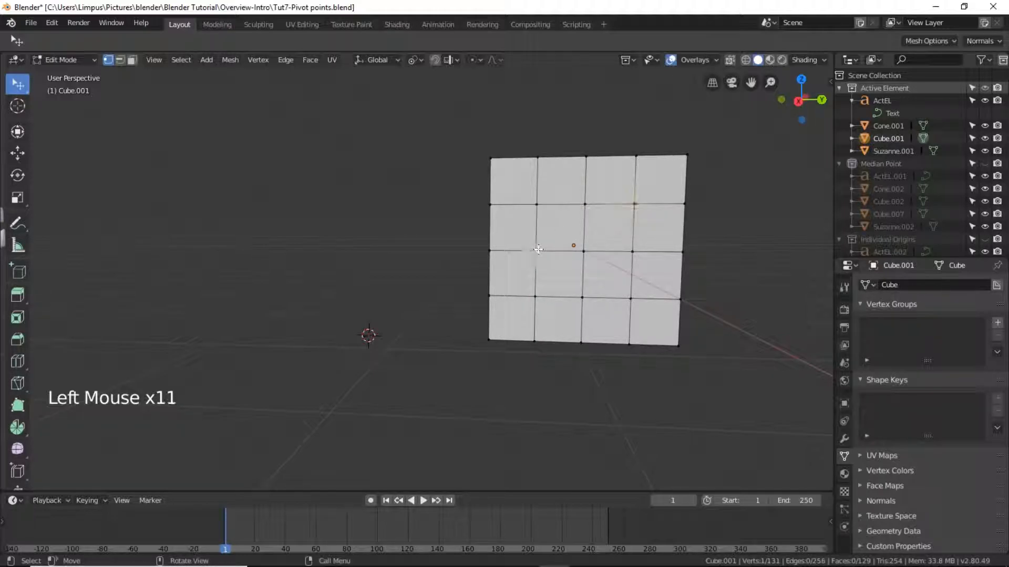
{"action": "left_click", "coordinate": [582, 250]}
Switch to edge selection and select four inner edges on the cube's front side one at a time
{"action": "left_click", "coordinate": [119, 60]}
{"action": "left_click", "coordinate": [535, 223]}
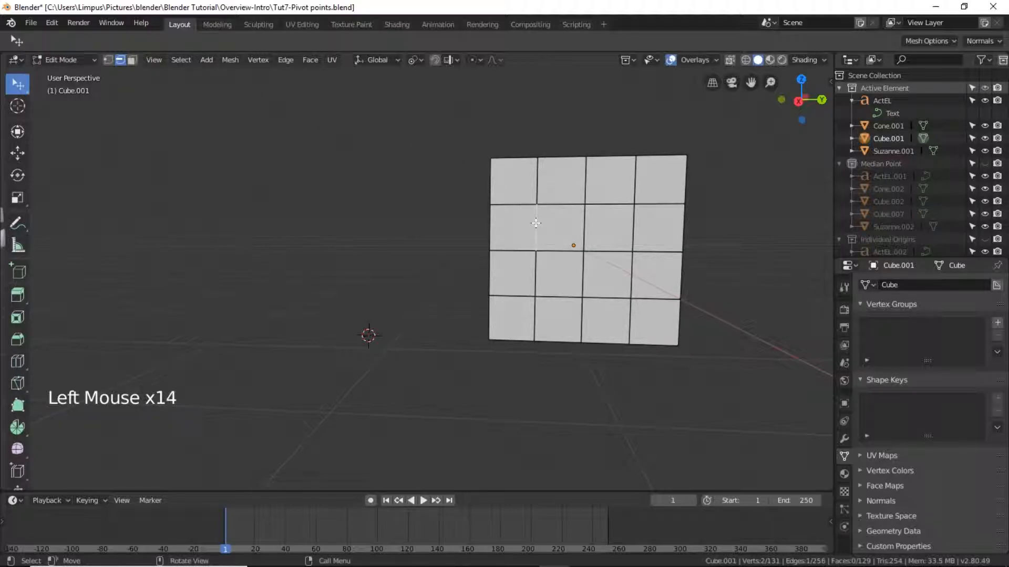
{"action": "left_click", "coordinate": [586, 217]}
{"action": "left_click", "coordinate": [586, 186]}
{"action": "left_click", "coordinate": [634, 191]}
Switch to face selection and select the four central faces on the cube's front side one at a time
{"action": "left_click", "coordinate": [132, 60]}
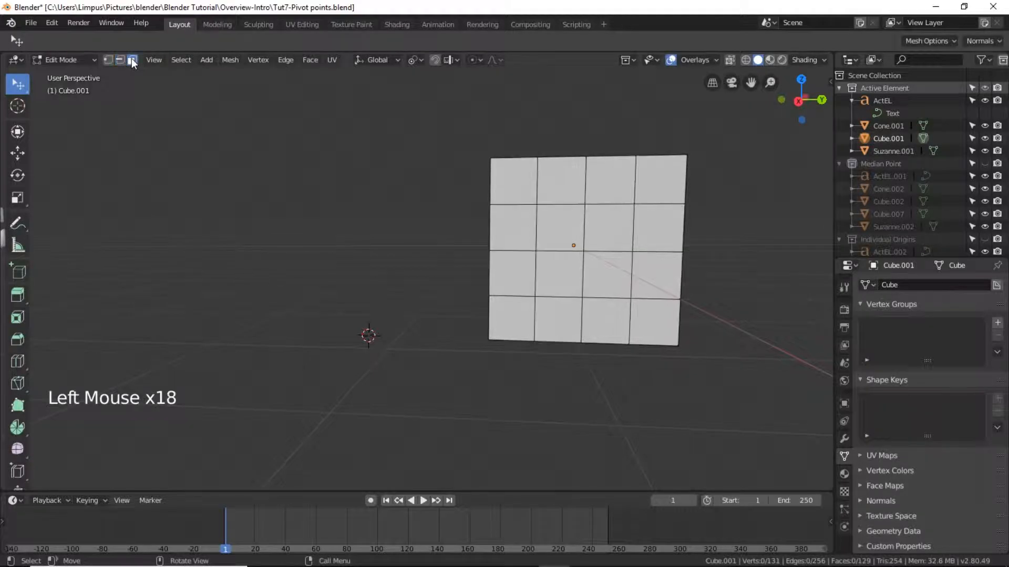
{"action": "left_click", "coordinate": [541, 223]}
{"action": "left_click", "coordinate": [601, 228]}
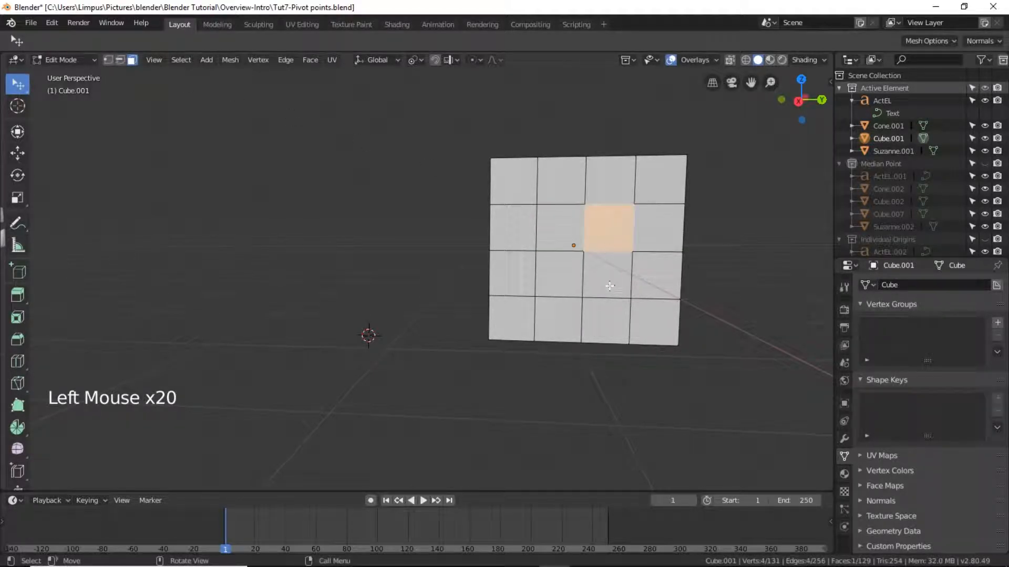
{"action": "left_click", "coordinate": [608, 287]}
{"action": "left_click", "coordinate": [559, 274]}
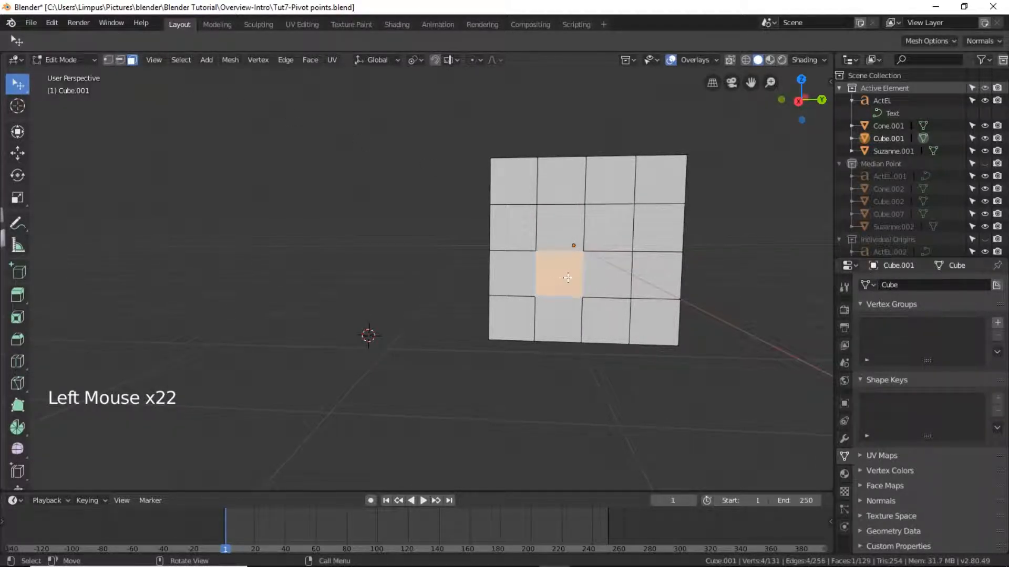
In vertex selection, select together the four corner vertices of the upper-left central face on the cube's front side
{"action": "left_click", "coordinate": [106, 59]}
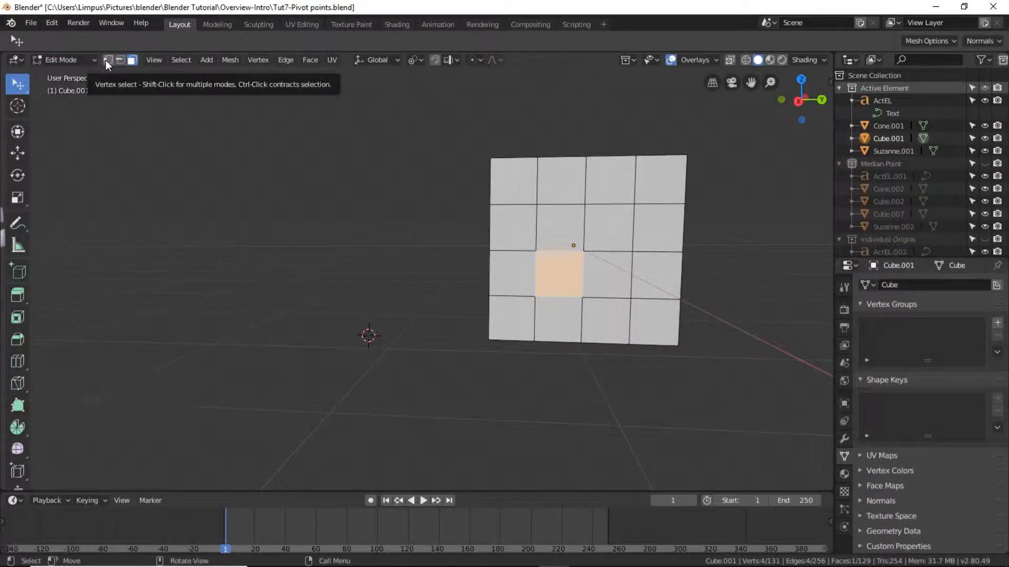
{"action": "left_click", "coordinate": [536, 251]}
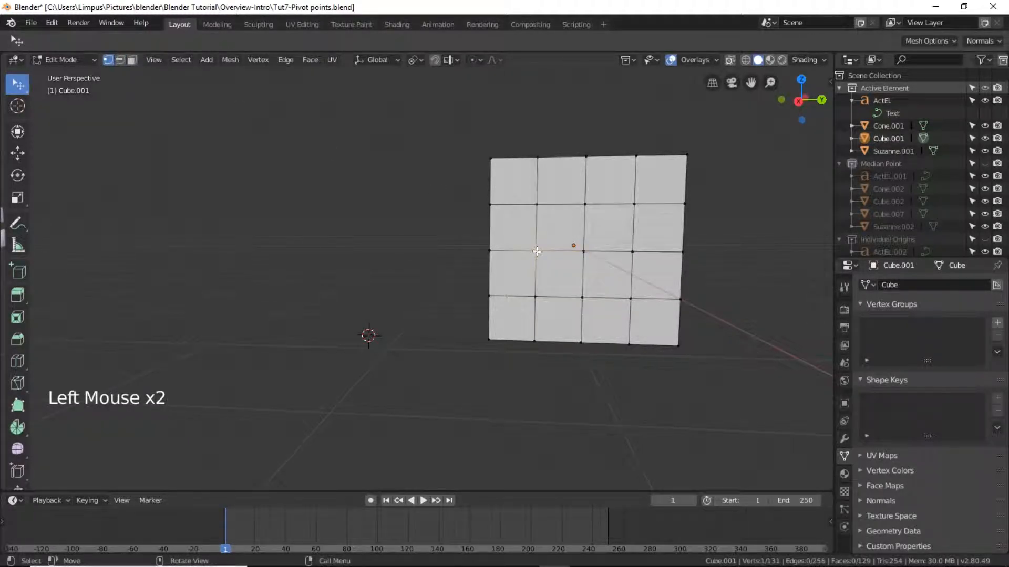
{"action": "left_click", "coordinate": [535, 207], "text": "shift"}
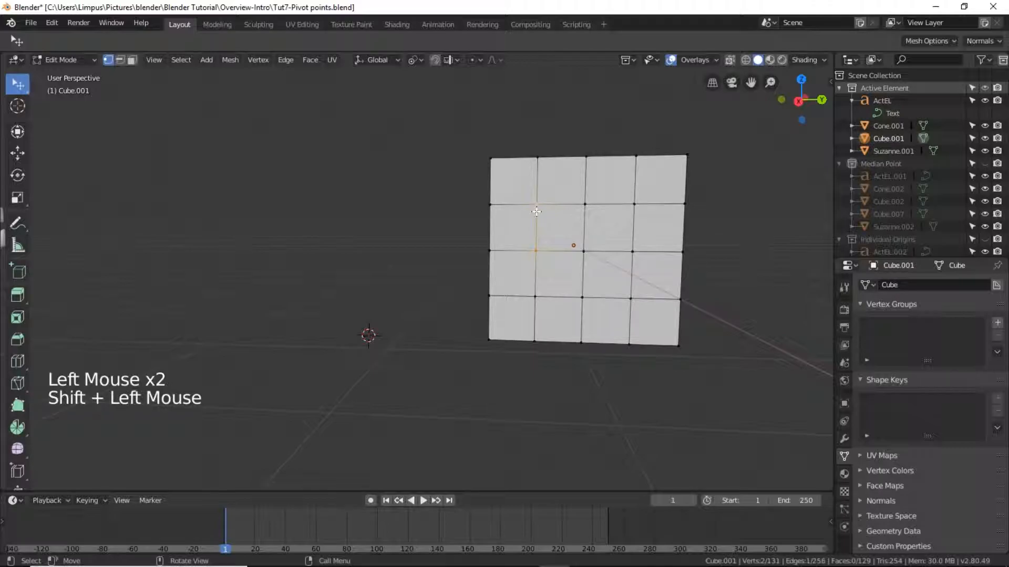
{"action": "left_click", "coordinate": [585, 204], "text": "shift"}
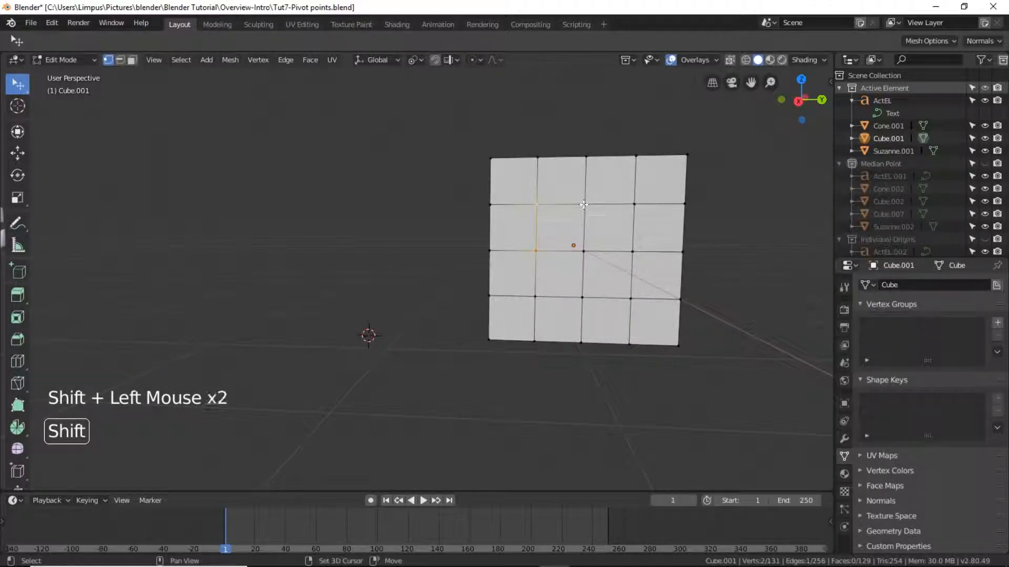
{"action": "left_click", "coordinate": [583, 251], "text": "shift"}
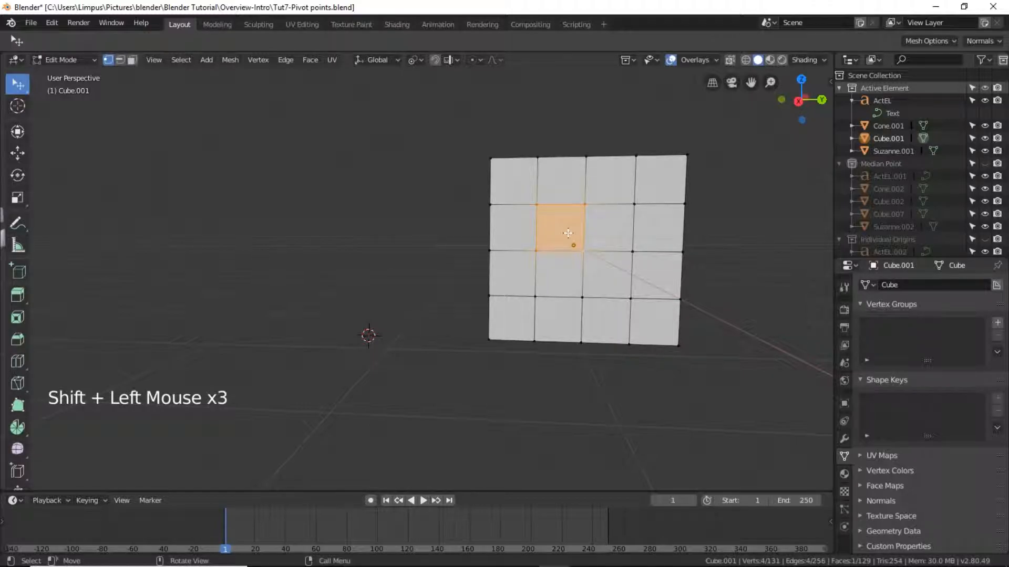
In face selection, select the upper-right central face on the cube's front side and try rotating and scaling it
{"action": "left_click", "coordinate": [131, 60]}
{"action": "left_click", "coordinate": [602, 236]}
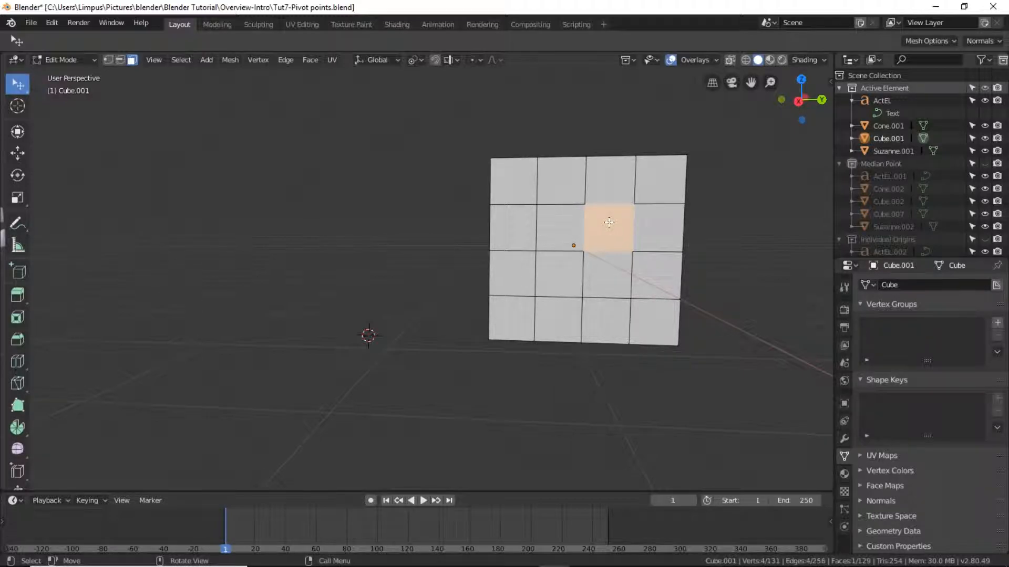
{"action": "key", "text": "r"}
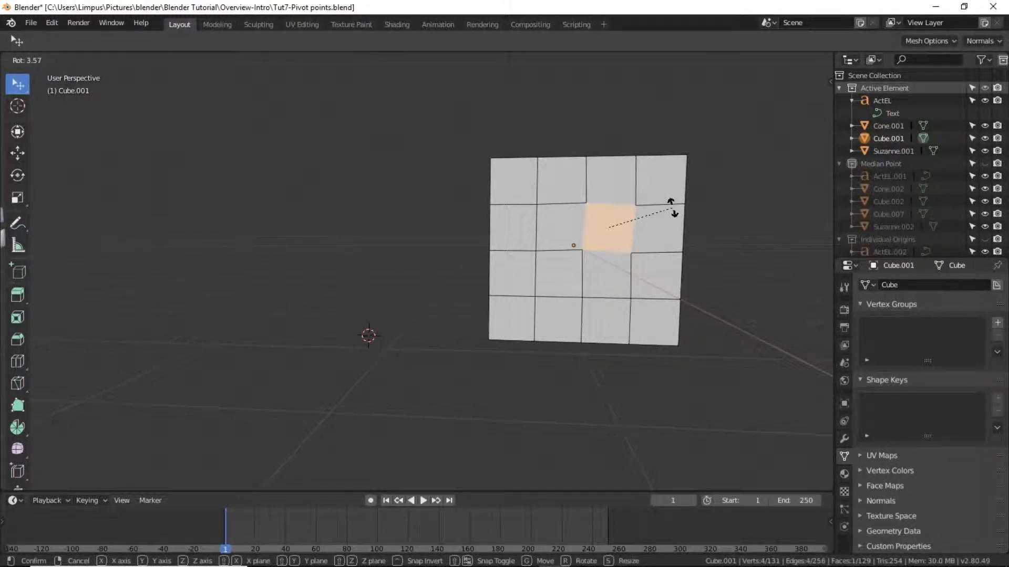
{"action": "left_click", "coordinate": [669, 204]}
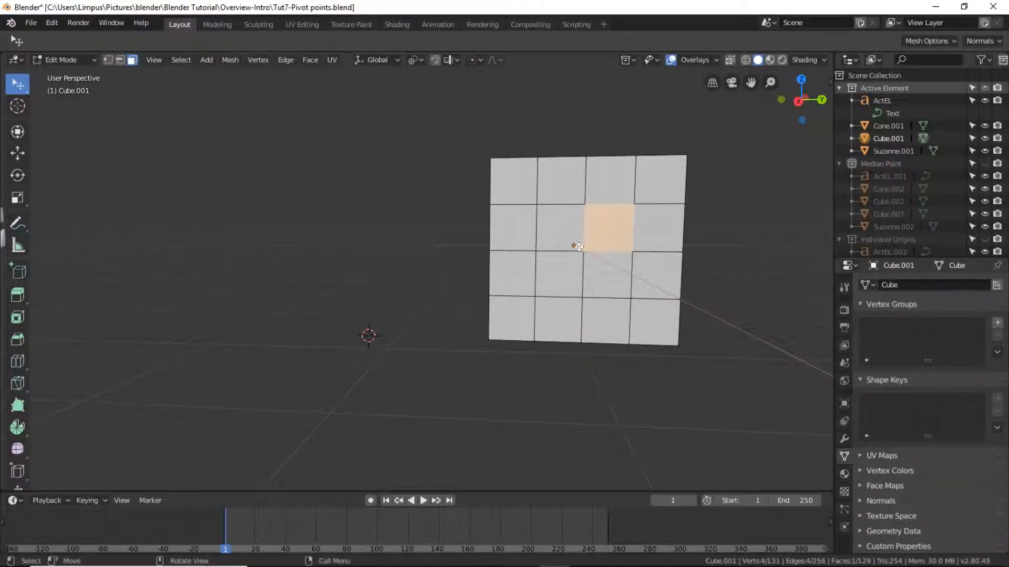
{"action": "key", "text": "r"}
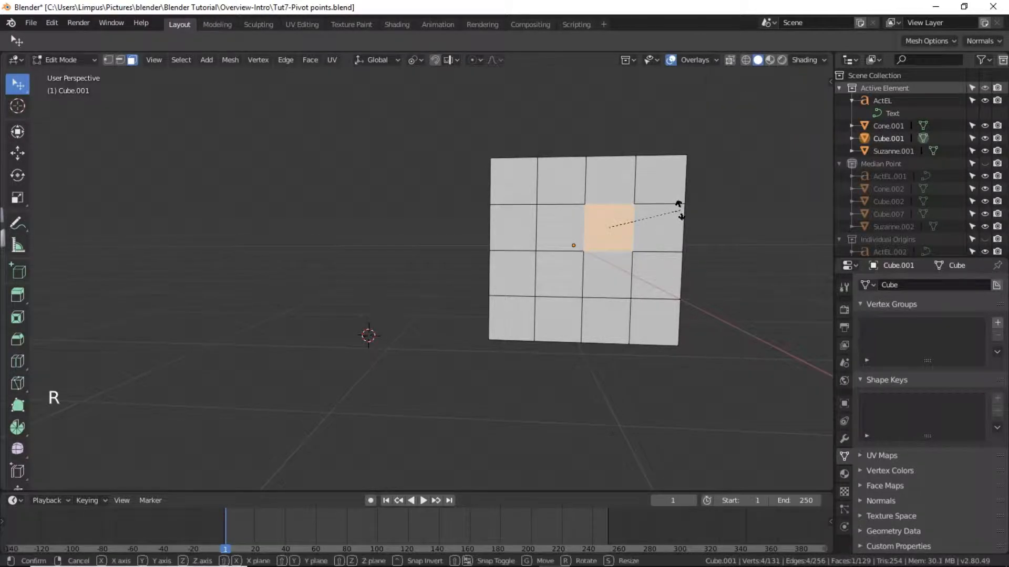
{"action": "key", "text": "s"}
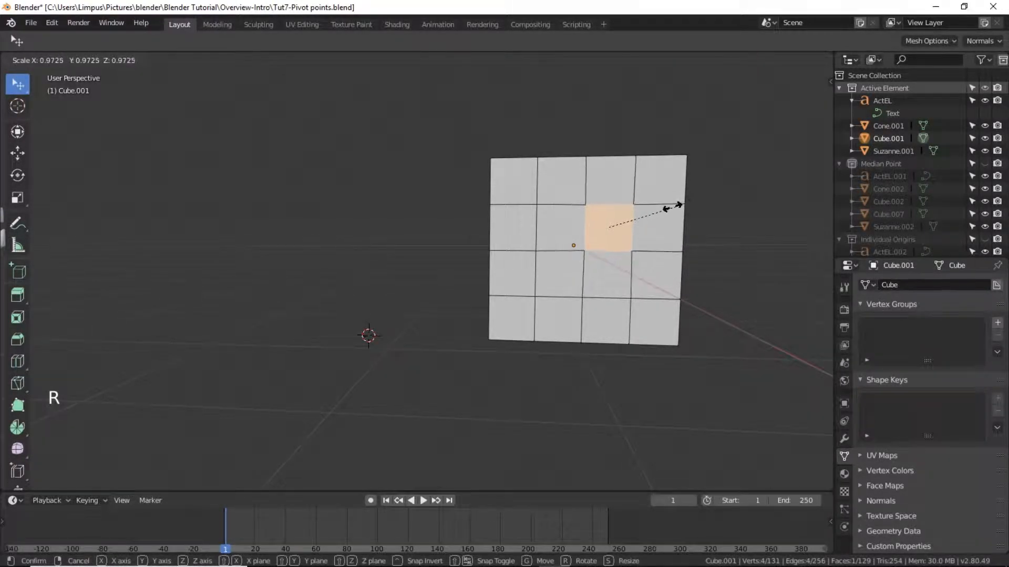
{"action": "right_click", "coordinate": [652, 207]}
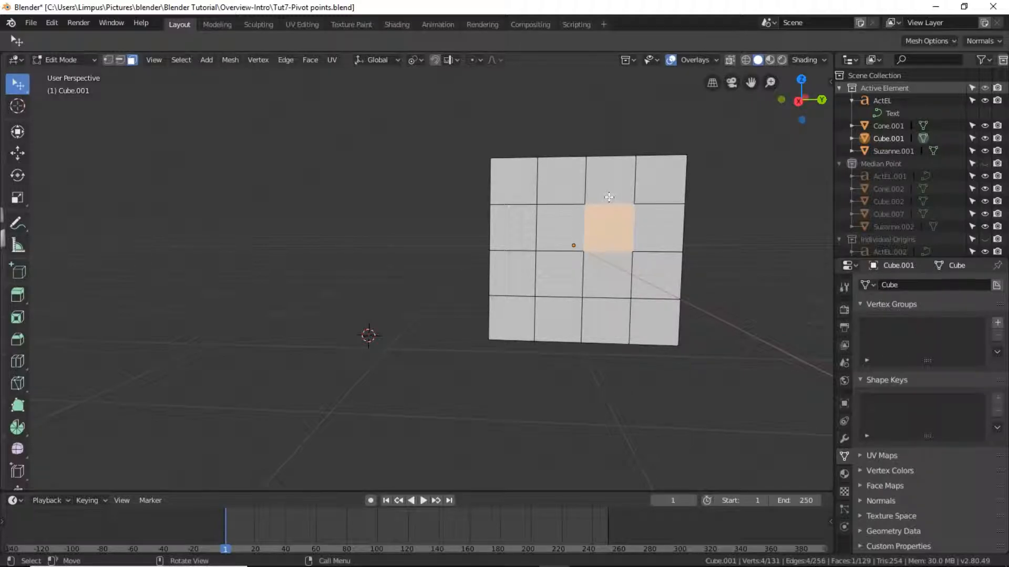
Select single faces on the cube's front side one at a time, ending with the third in the top row, and try rotating it
{"action": "left_click", "coordinate": [550, 233]}
{"action": "left_click", "coordinate": [554, 191]}
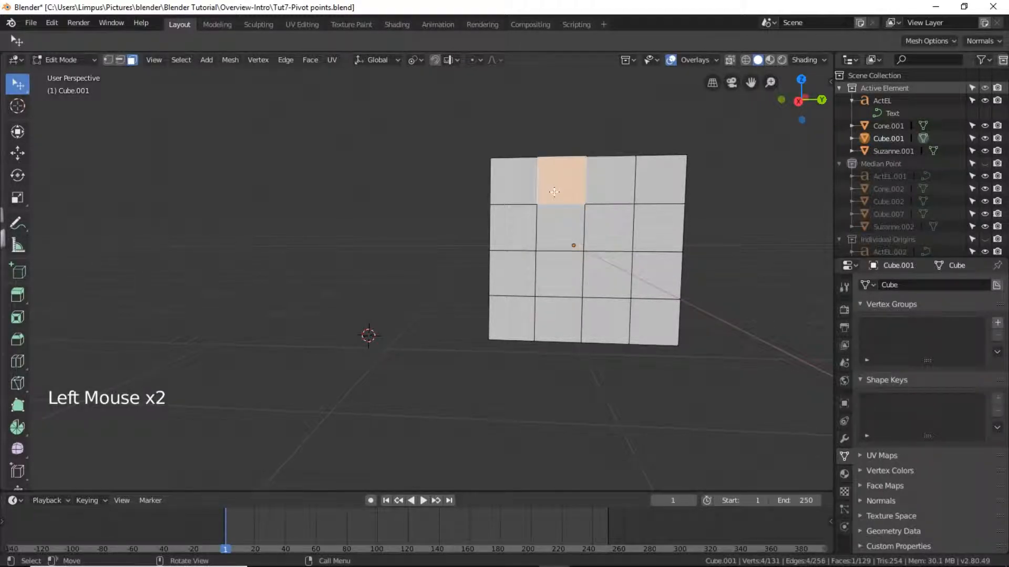
{"action": "left_click", "coordinate": [615, 190]}
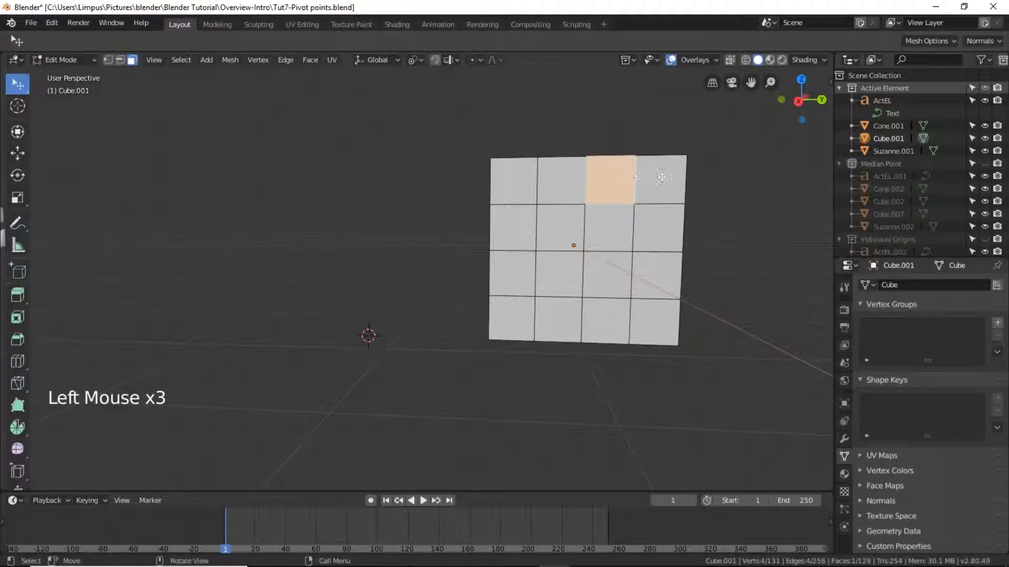
{"action": "key", "text": "r"}
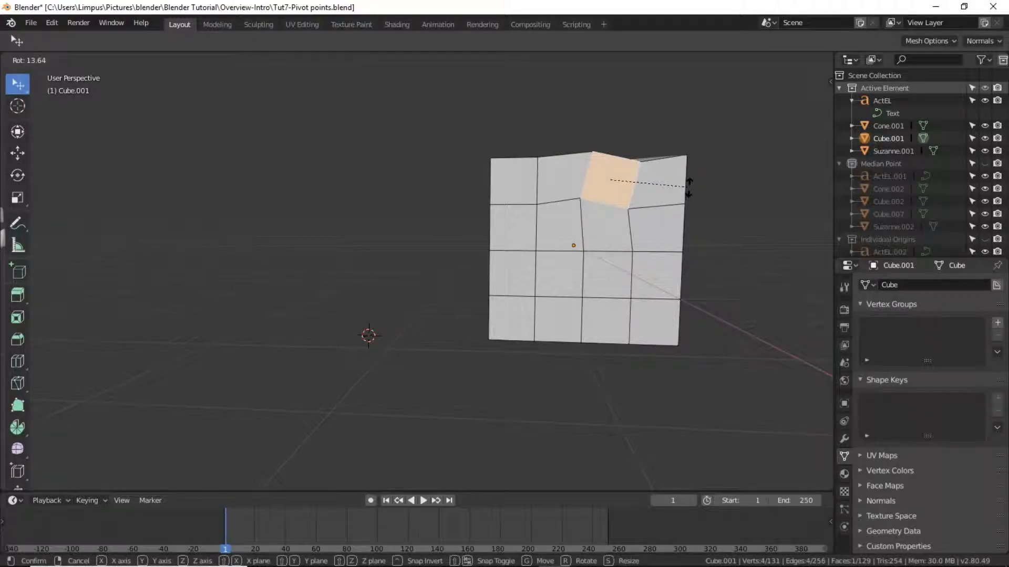
{"action": "right_click", "coordinate": [690, 181]}
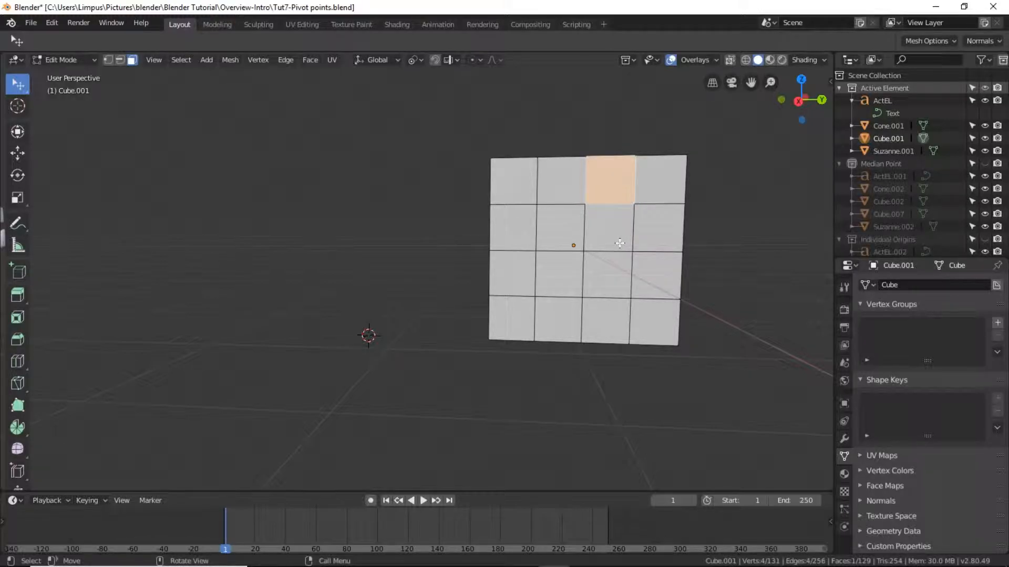
Select one inner edge in edge selection and its lower vertex in vertex selection, and try scaling that vertex
{"action": "left_click", "coordinate": [121, 60]}
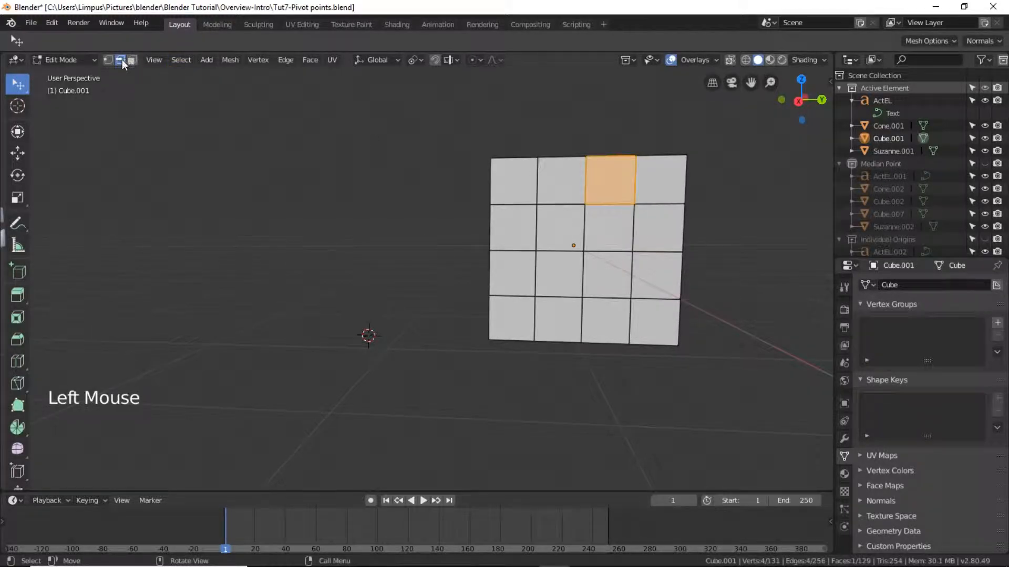
{"action": "left_click", "coordinate": [536, 235]}
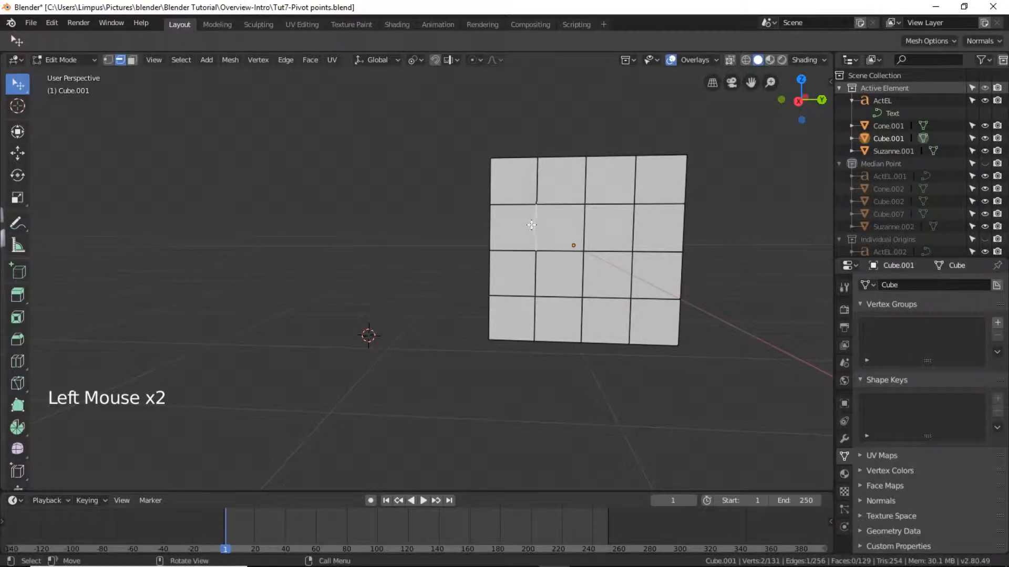
{"action": "left_click", "coordinate": [109, 61]}
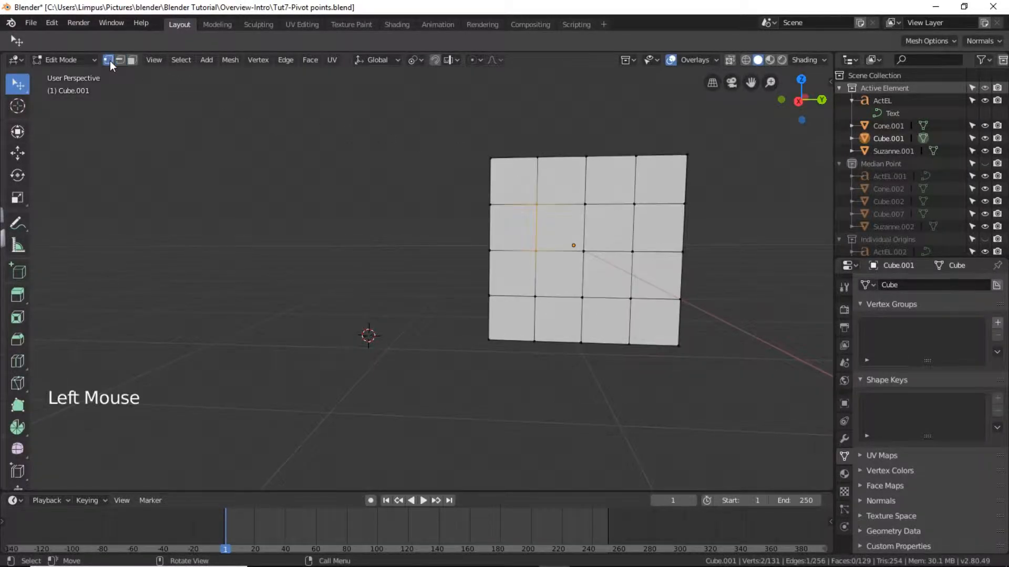
{"action": "left_click", "coordinate": [535, 251]}
{"action": "key", "text": "s"}
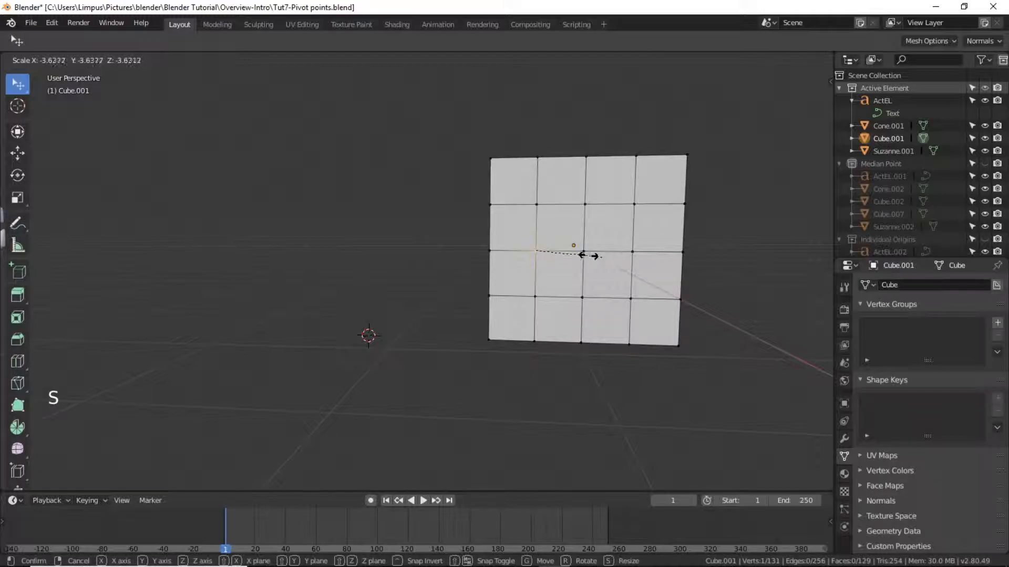
{"action": "left_click", "coordinate": [559, 248]}
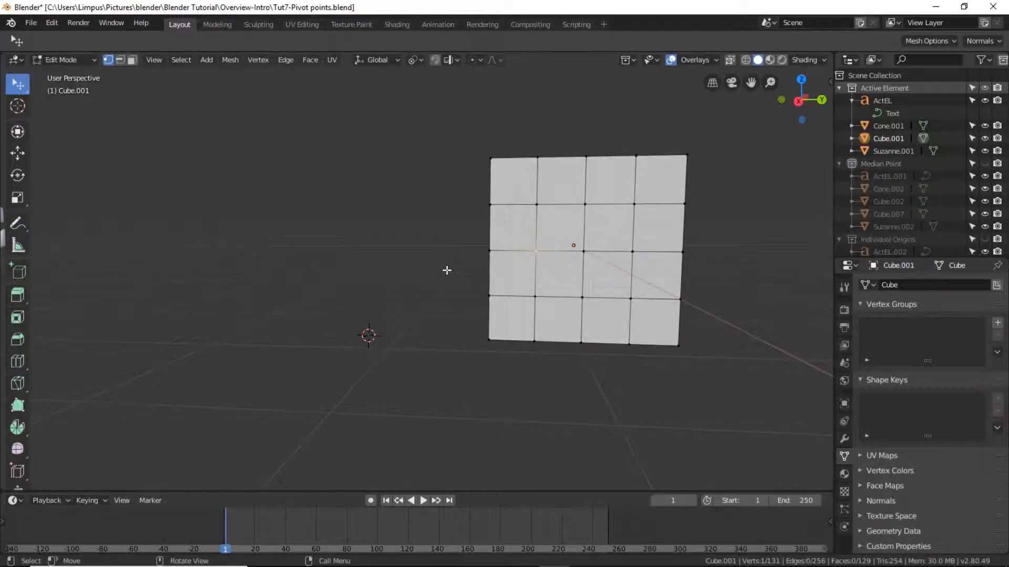
In face selection, select the four central faces on the cube's front side together and clear the selection
{"action": "left_click", "coordinate": [129, 62]}
{"action": "left_click", "coordinate": [130, 62]}
{"action": "left_click", "coordinate": [615, 239]}
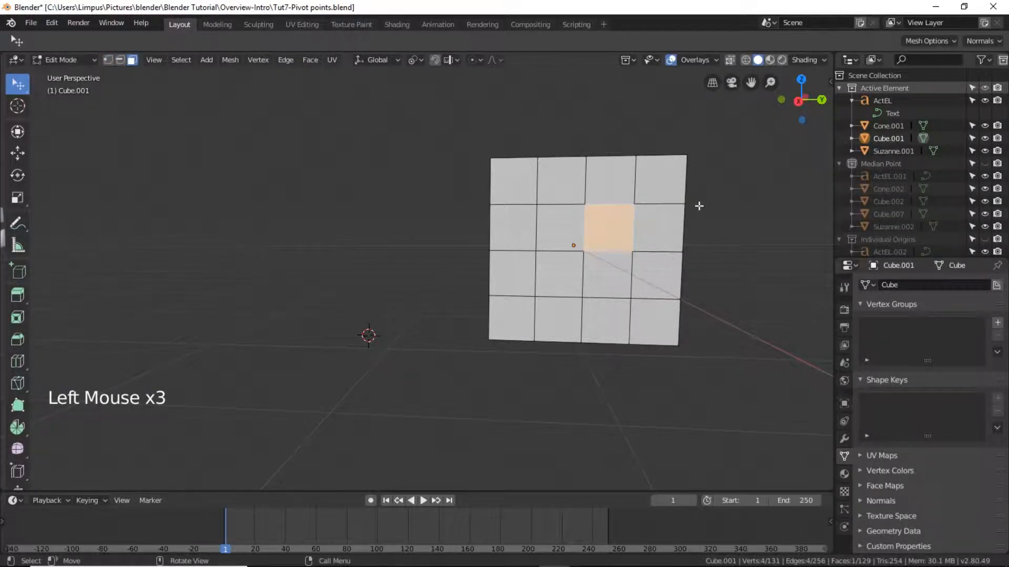
{"action": "left_click", "coordinate": [565, 231], "text": "shift"}
{"action": "left_click", "coordinate": [566, 279], "text": "shift"}
{"action": "left_click", "coordinate": [627, 273], "text": "shift"}
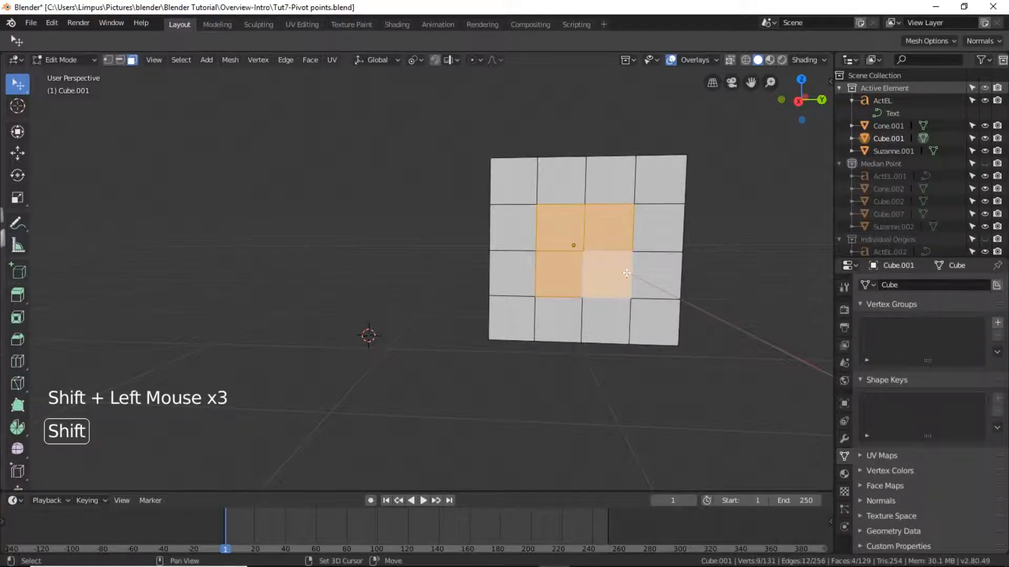
{"action": "right_click", "coordinate": [677, 250]}
{"action": "left_click", "coordinate": [733, 241]}
Reselect the four central faces with the lower-right one as the active face, and try rotating them around it
{"action": "left_click", "coordinate": [617, 237]}
{"action": "left_click", "coordinate": [567, 222], "text": "shift"}
{"action": "left_click", "coordinate": [572, 287], "text": "shift"}
{"action": "left_click", "coordinate": [608, 278], "text": "shift"}
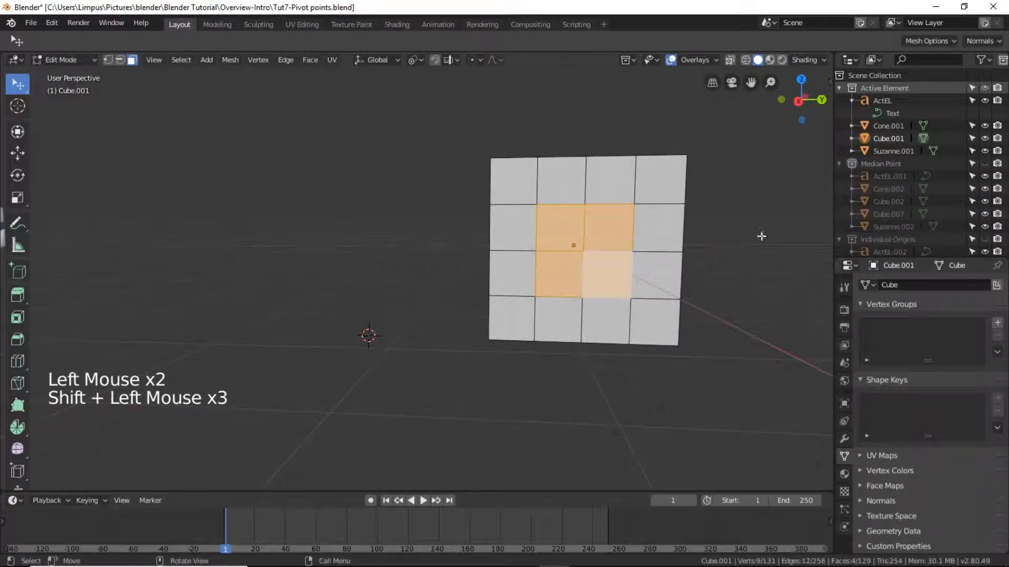
{"action": "key", "text": "r"}
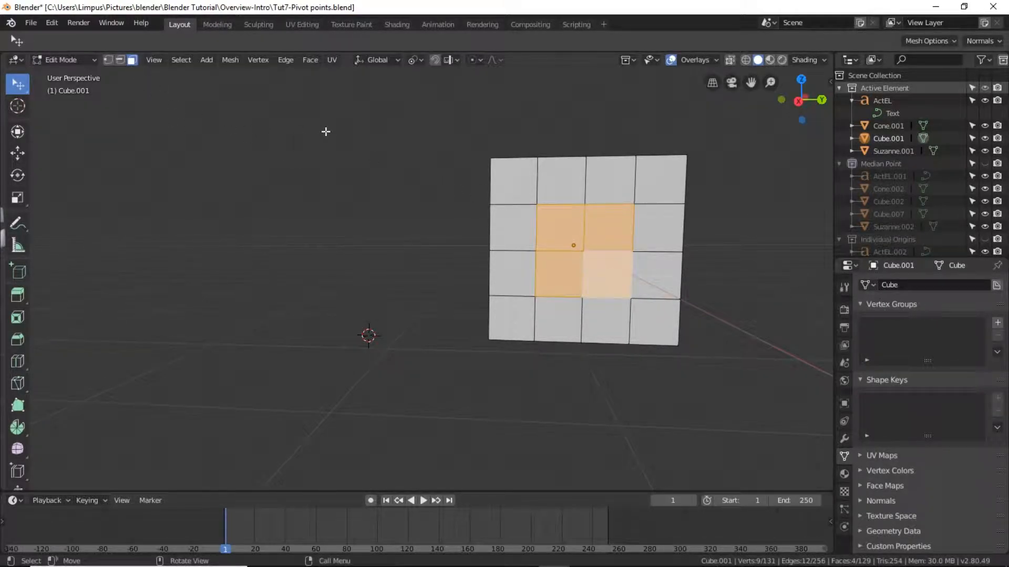
Set the pivot point to Median Point in Object Mode and select the monkey head, the cone and the cube nearest the monkey together
{"action": "scroll", "coordinate": [329, 137], "scroll_direction": "down", "scroll_amount": 2}
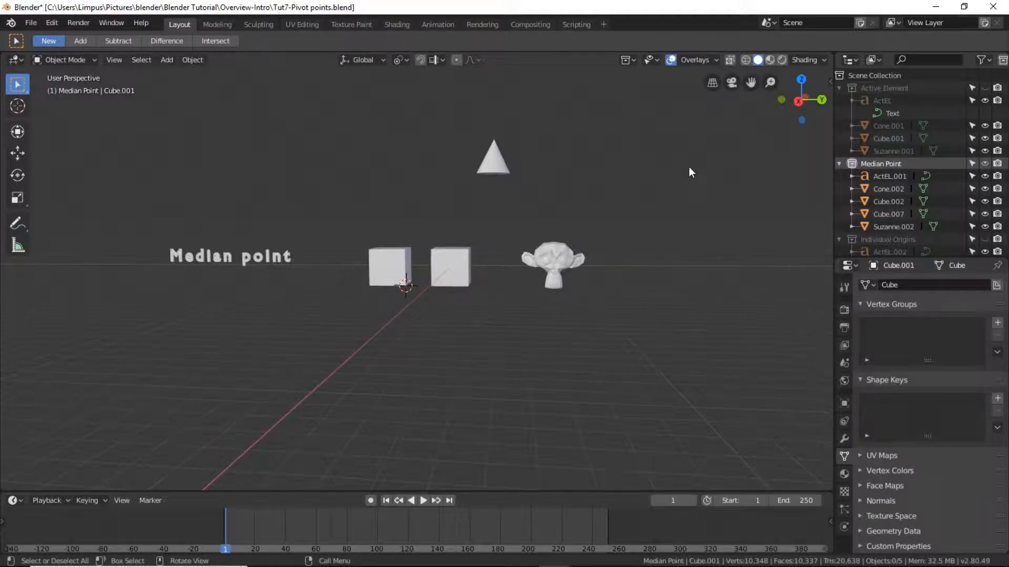
{"action": "left_click", "coordinate": [405, 64]}
{"action": "left_click", "coordinate": [564, 258]}
{"action": "left_click", "coordinate": [503, 160], "text": "shift"}
{"action": "left_click", "coordinate": [458, 265], "text": "shift"}
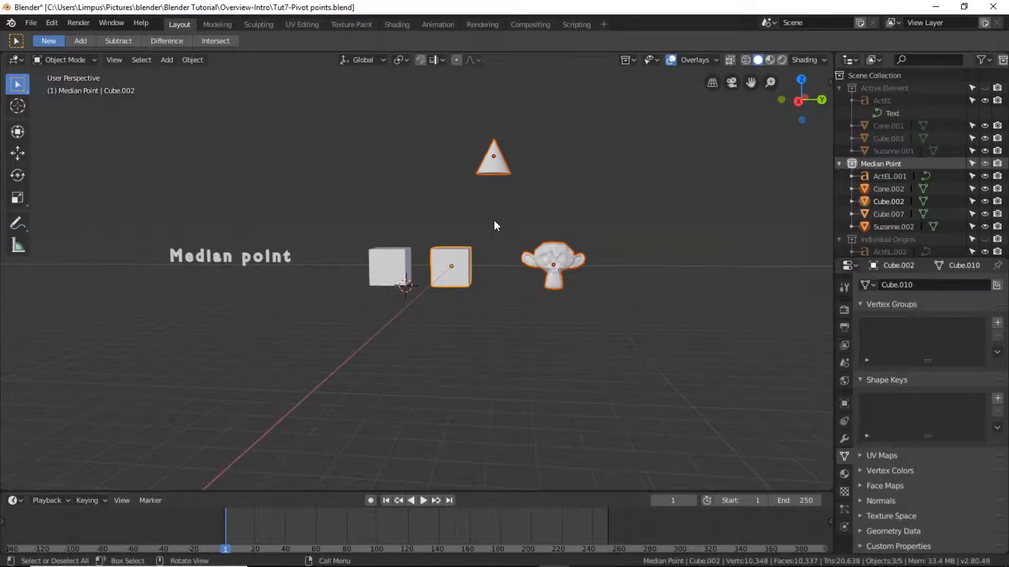
Try rotating the selected monkey head, cone and cube around their shared median point several times
{"action": "key", "text": "r"}
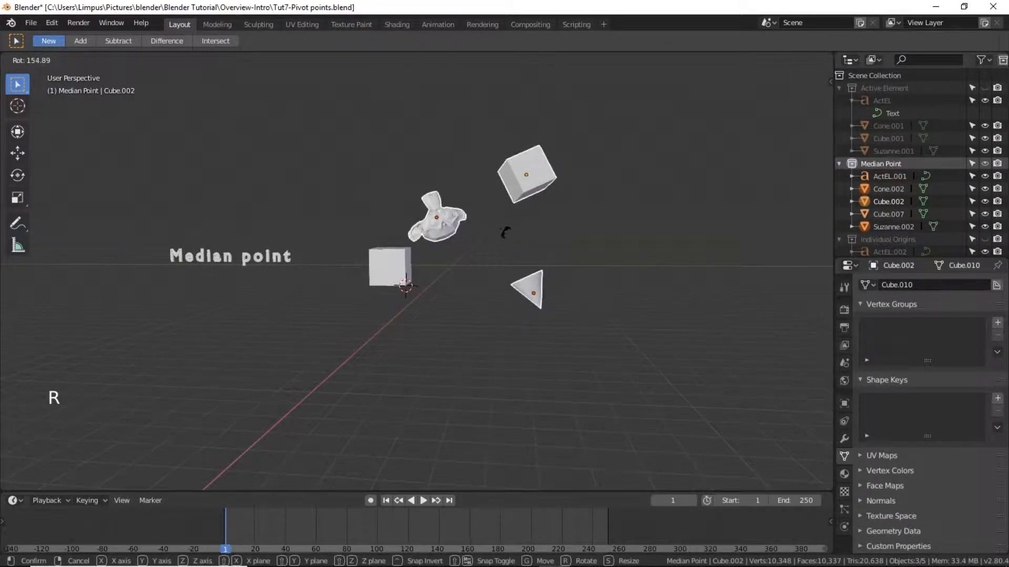
{"action": "right_click", "coordinate": [504, 232]}
{"action": "key", "text": "r"}
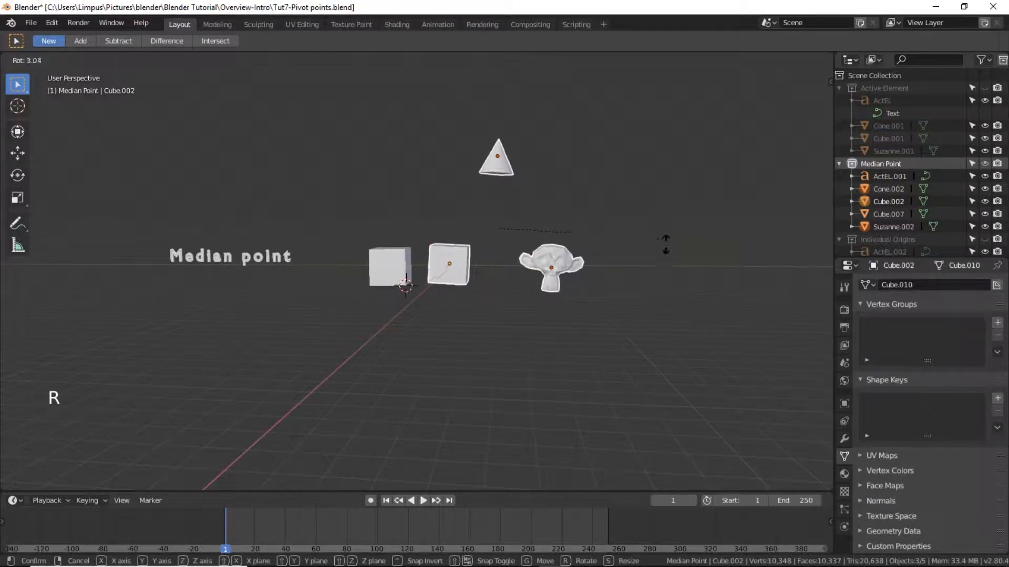
{"action": "right_click", "coordinate": [625, 244]}
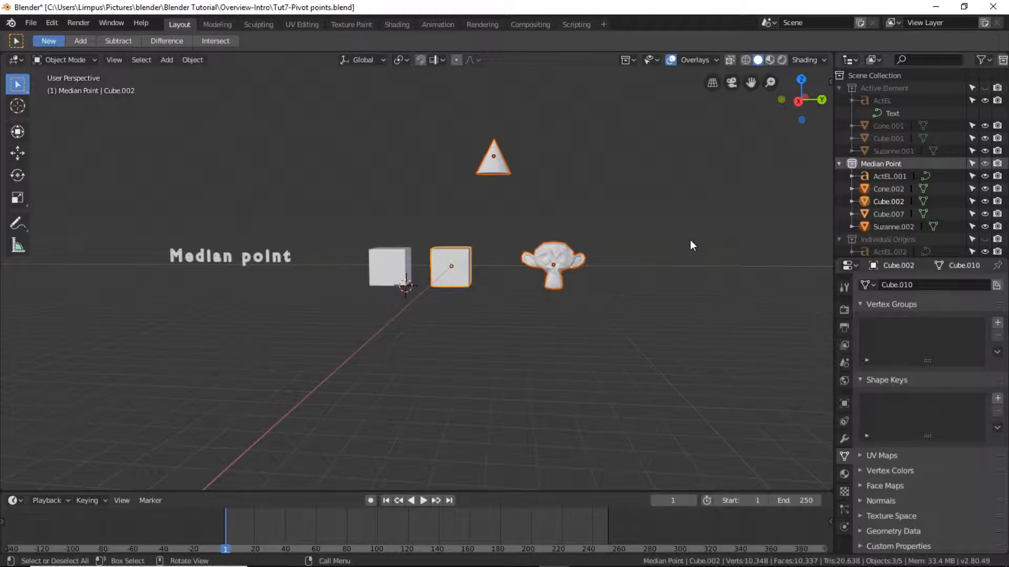
{"action": "key", "text": "r"}
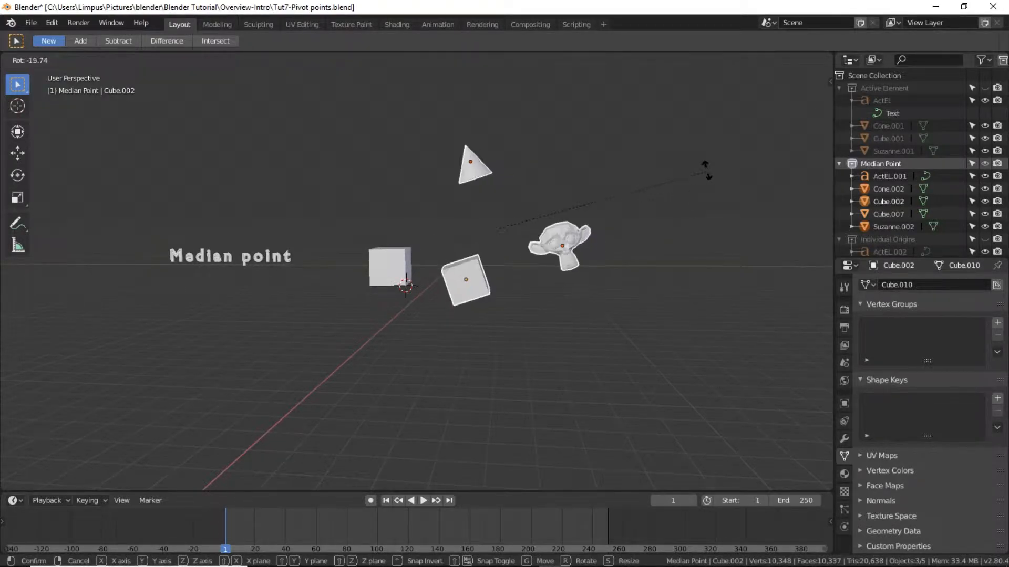
{"action": "right_click", "coordinate": [697, 257]}
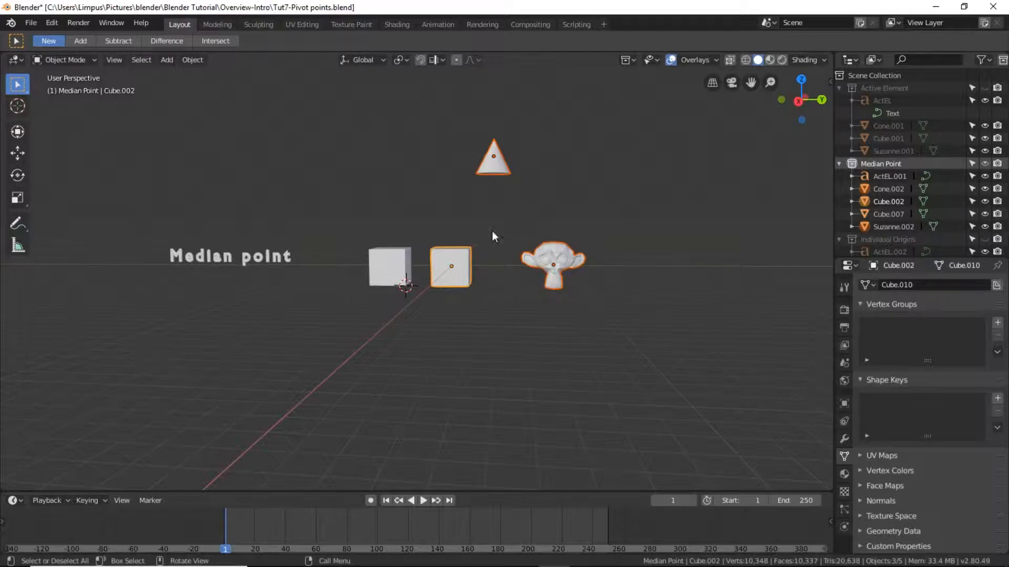
Select only the two cubes together and enter Edit Mode for both
{"action": "left_click", "coordinate": [453, 298]}
{"action": "left_click", "coordinate": [451, 266]}
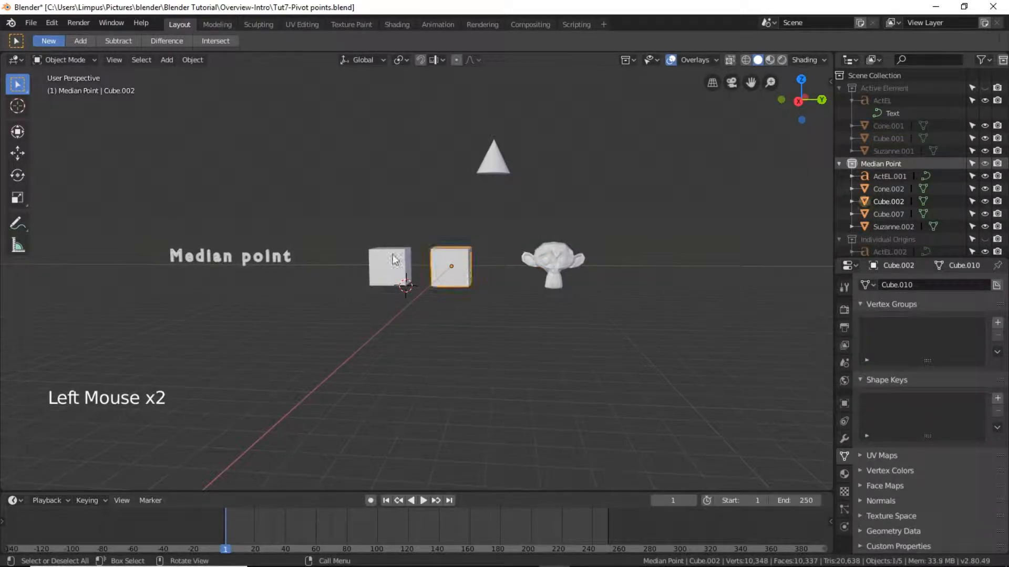
{"action": "left_click", "coordinate": [378, 261], "text": "shift"}
{"action": "left_click", "coordinate": [81, 61]}
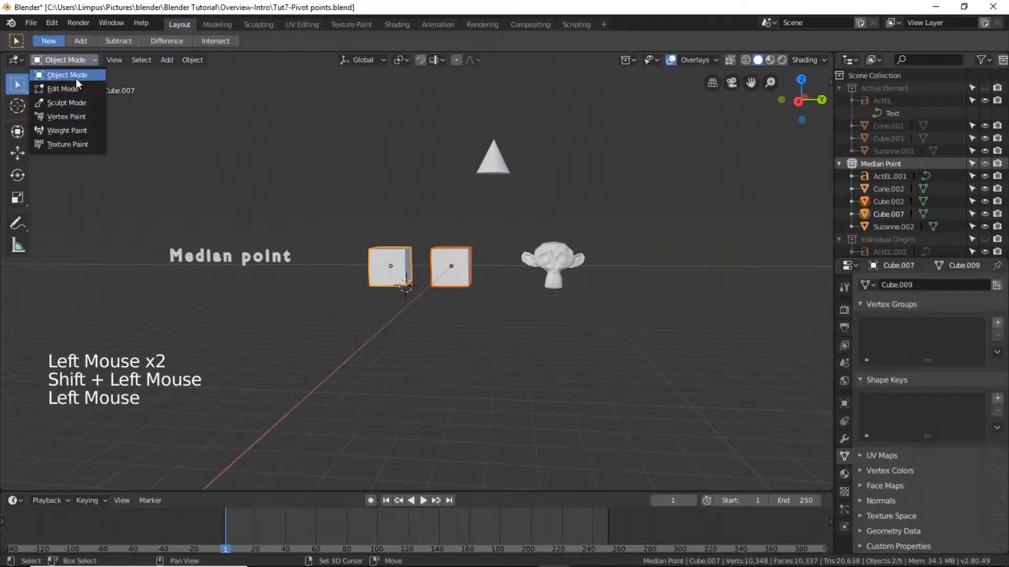
{"action": "left_click", "coordinate": [75, 87]}
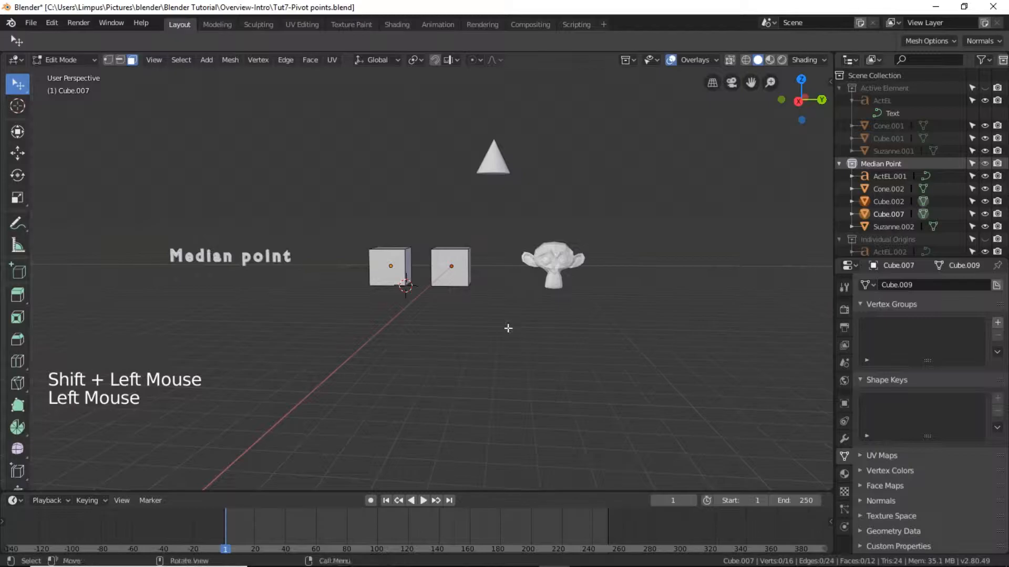
Select the front faces of both cubes and try rotating them around their median point
{"action": "left_click", "coordinate": [457, 273]}
{"action": "left_click", "coordinate": [388, 267], "text": "shift"}
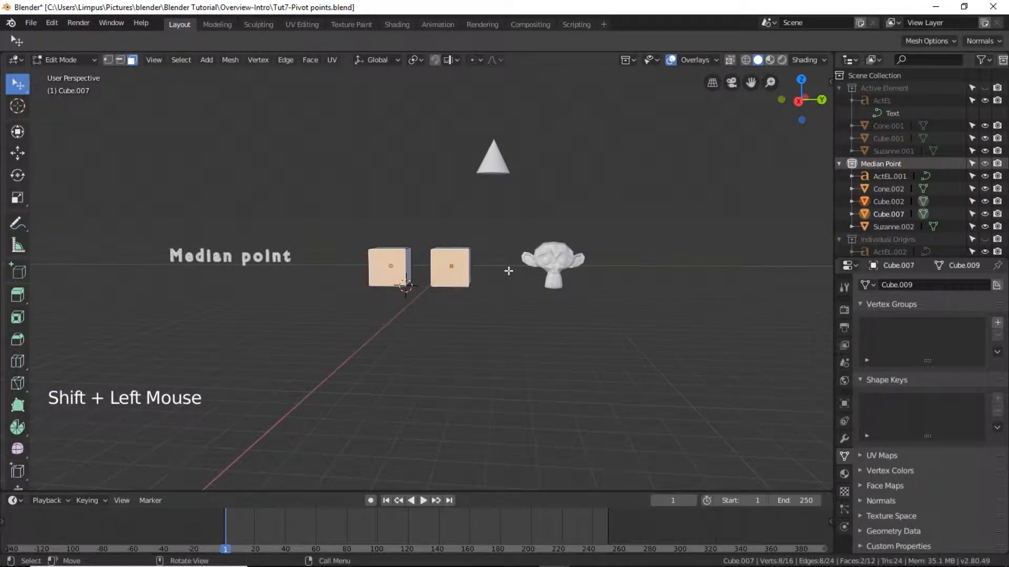
{"action": "key", "text": "r"}
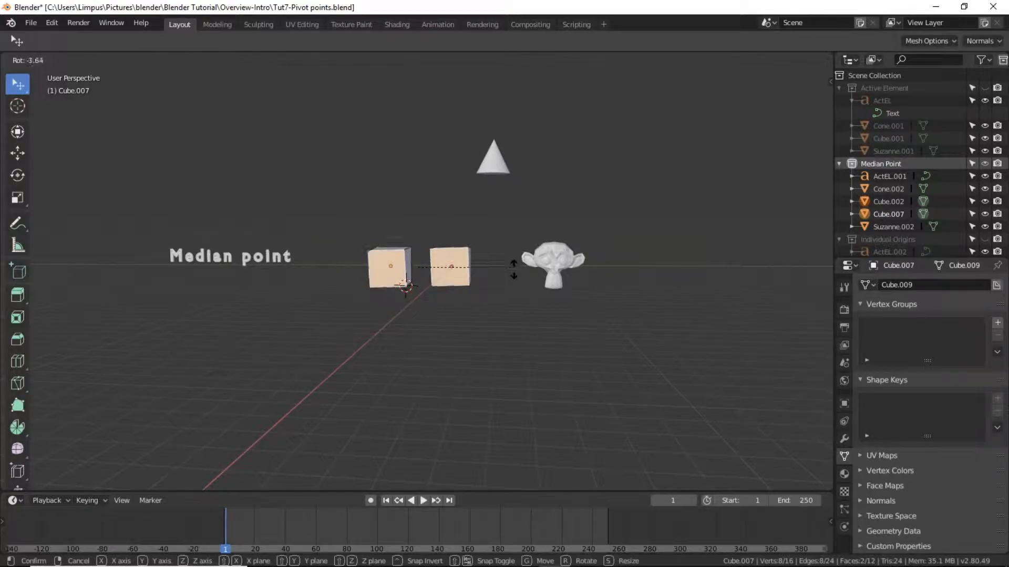
{"action": "right_click", "coordinate": [513, 269]}
Select only the front face of the cube nearest the monkey head and subdivide it three times
{"action": "left_click", "coordinate": [455, 305]}
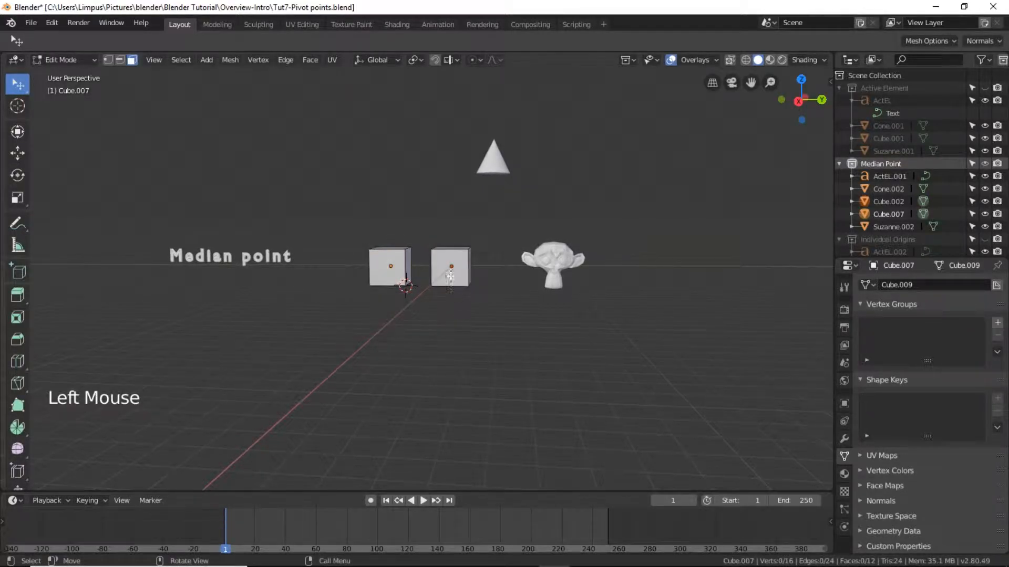
{"action": "left_click", "coordinate": [451, 278]}
{"action": "right_click", "coordinate": [451, 279]}
{"action": "left_click", "coordinate": [450, 278]}
{"action": "right_click", "coordinate": [450, 279]}
{"action": "left_click", "coordinate": [451, 278]}
{"action": "right_click", "coordinate": [450, 278]}
{"action": "left_click", "coordinate": [451, 279]}
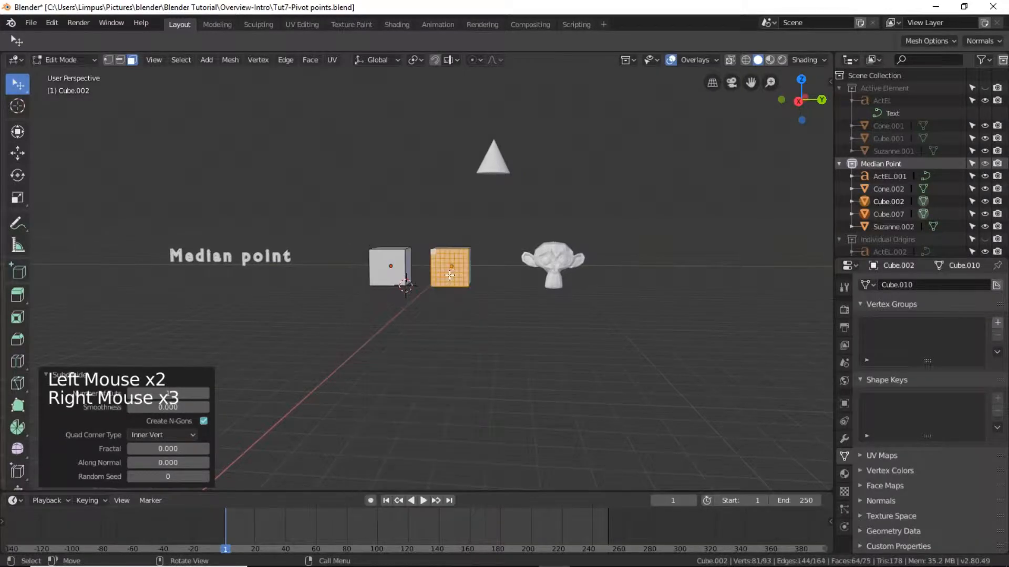
Add the other cube's front face to the subdivided selection and try rotating both around the median point
{"action": "left_click", "coordinate": [382, 262], "text": "shift"}
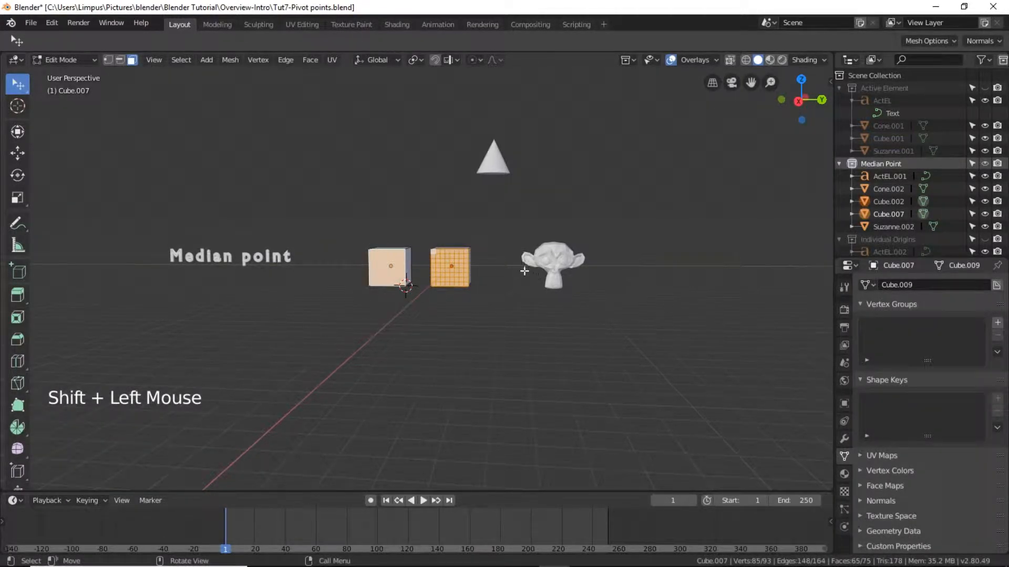
{"action": "key", "text": "r"}
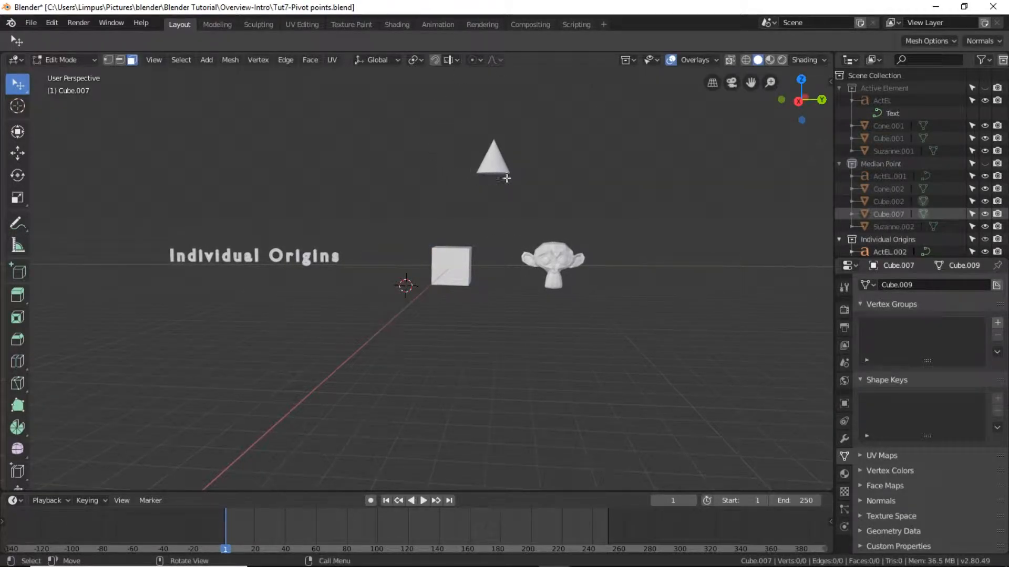
Set the pivot point to Individual Origins and return to Object Mode
{"action": "left_click", "coordinate": [416, 60]}
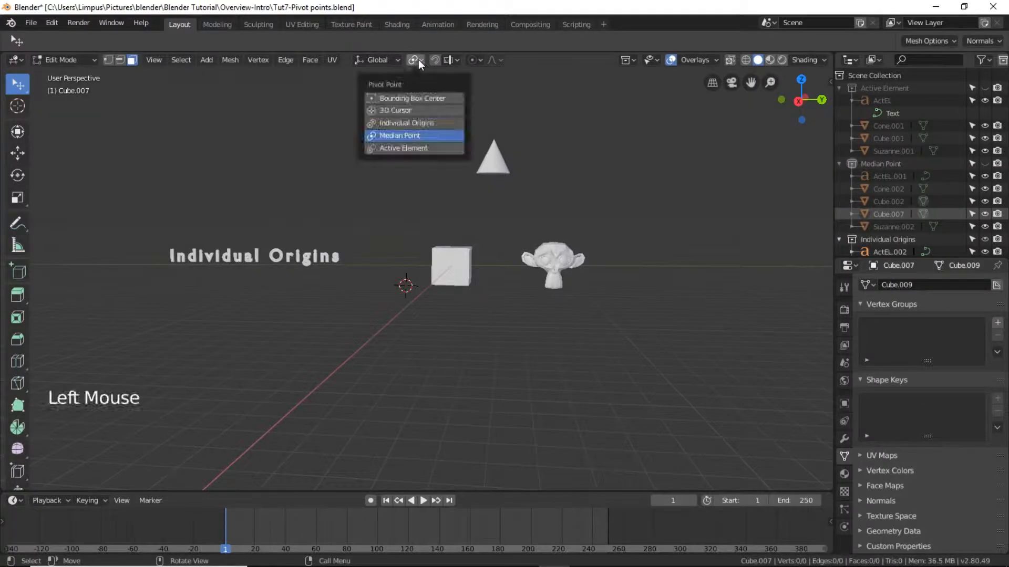
{"action": "left_click", "coordinate": [403, 123]}
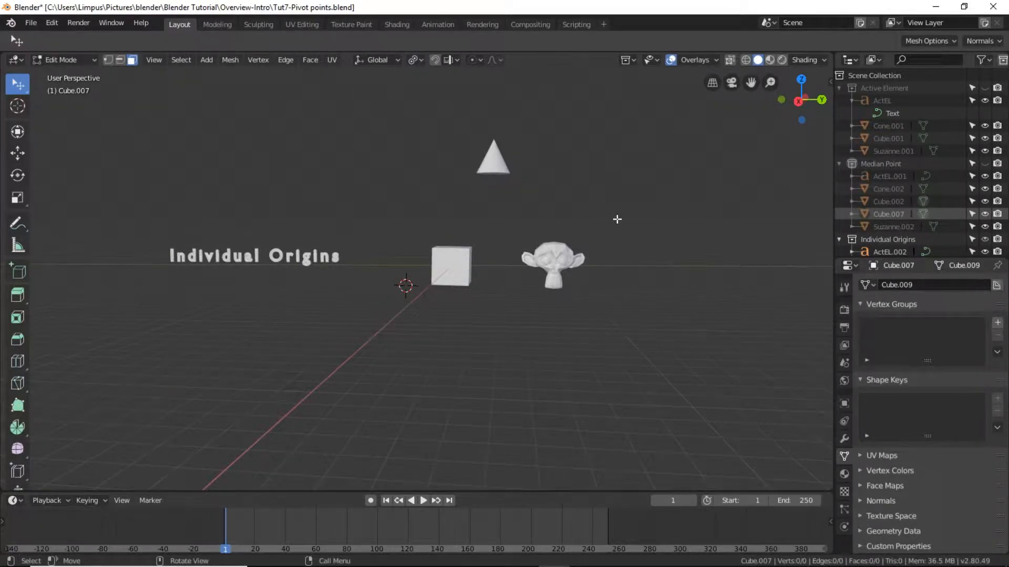
{"action": "left_click", "coordinate": [565, 267]}
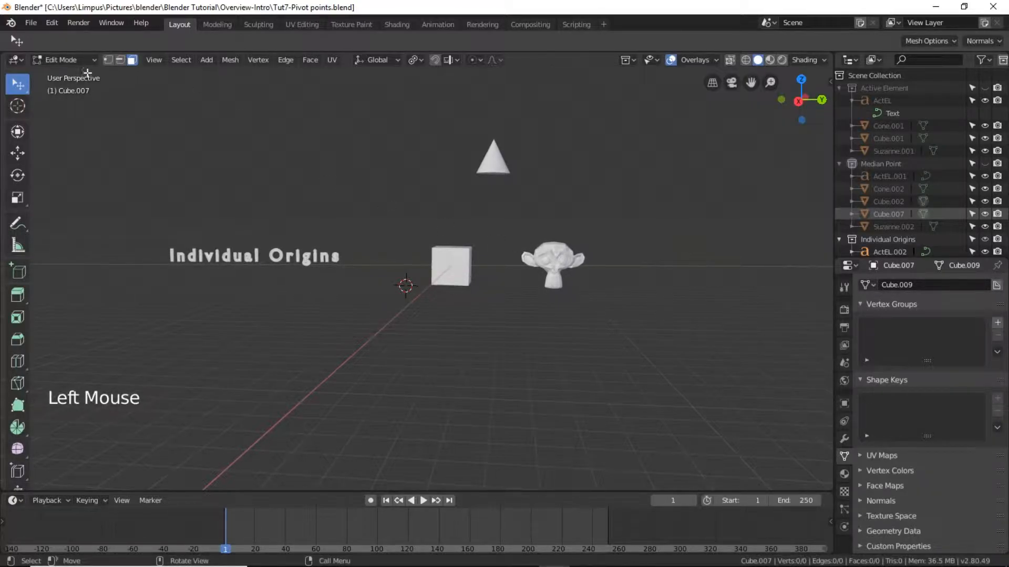
{"action": "left_click_drag", "start_coordinate": [76, 62], "coordinate": [58, 75]}
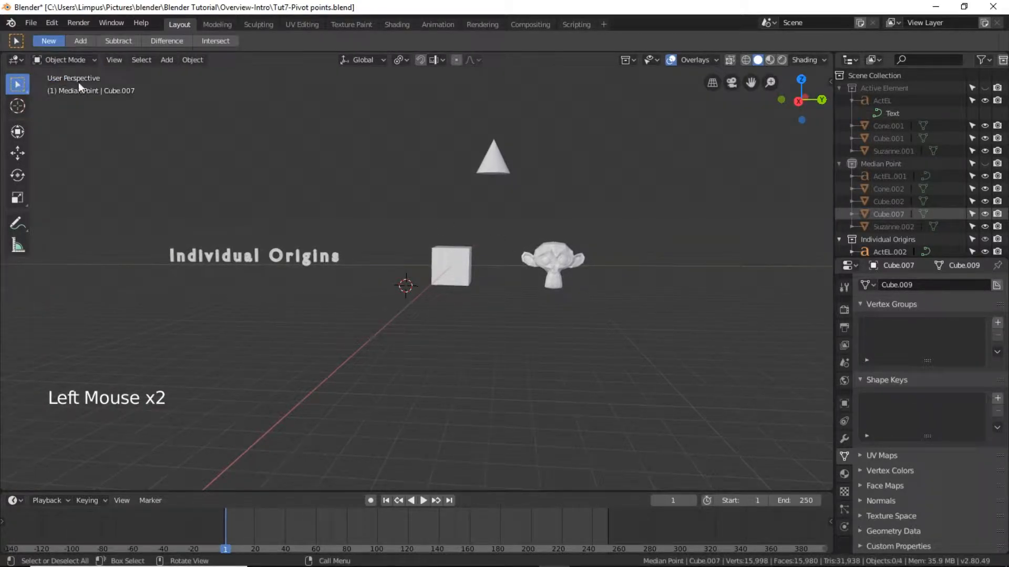
Select the monkey head, cube and cone together and try rotating them around their individual origins
{"action": "left_click", "coordinate": [560, 268]}
{"action": "left_click", "coordinate": [460, 266], "text": "shift"}
{"action": "left_click", "coordinate": [485, 162], "text": "shift"}
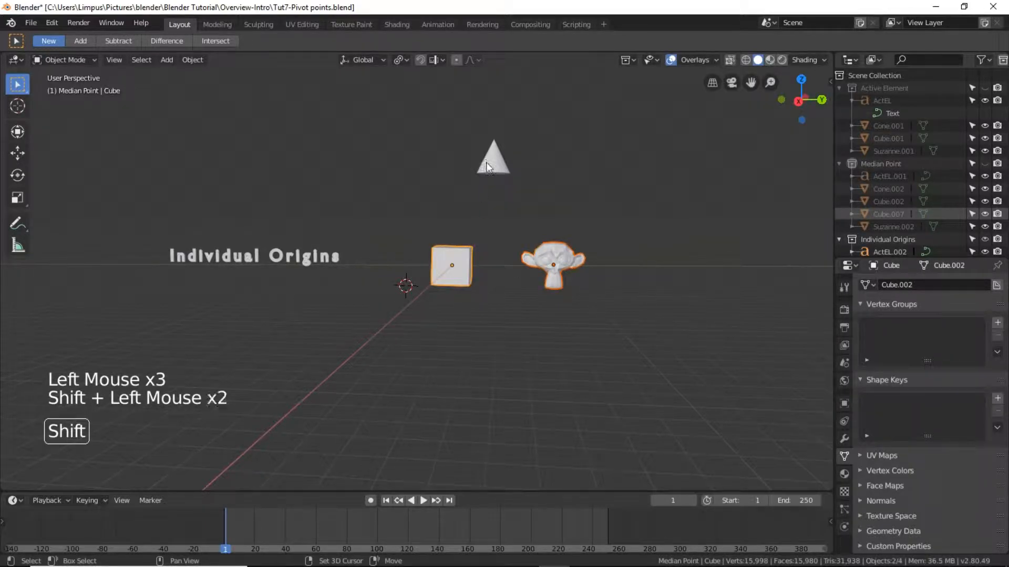
{"action": "key", "text": "r"}
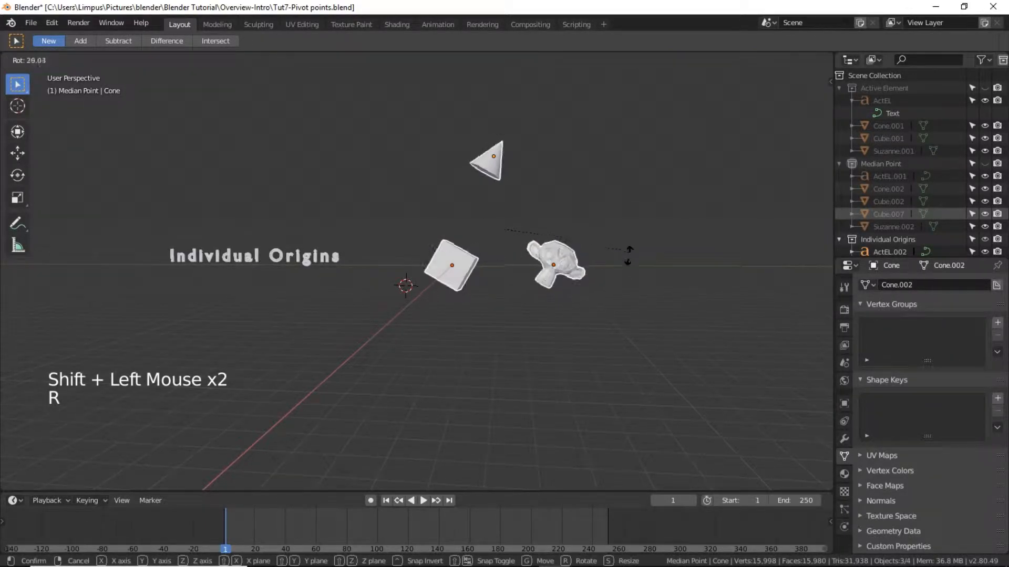
{"action": "right_click", "coordinate": [586, 220]}
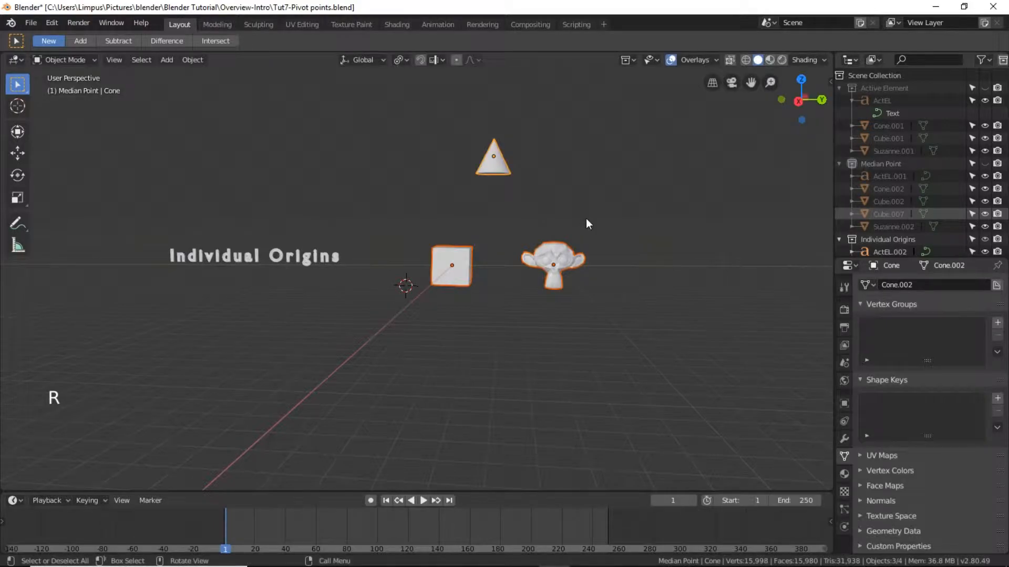
Enter Edit Mode, select a single small face on the subdivided cube front and try rotating it
{"action": "left_click", "coordinate": [69, 60]}
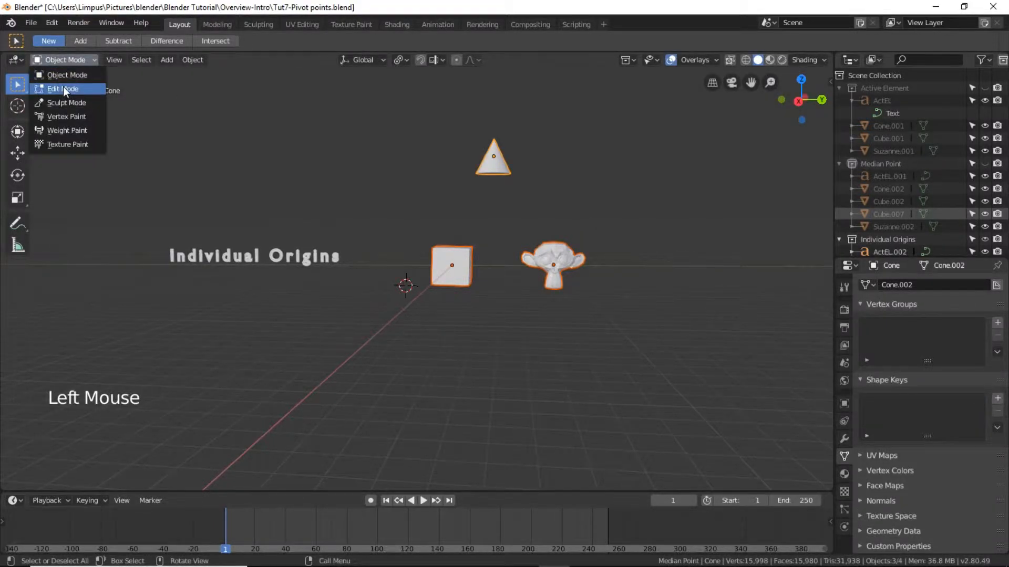
{"action": "left_click", "coordinate": [66, 84]}
{"action": "left_click", "coordinate": [487, 295]}
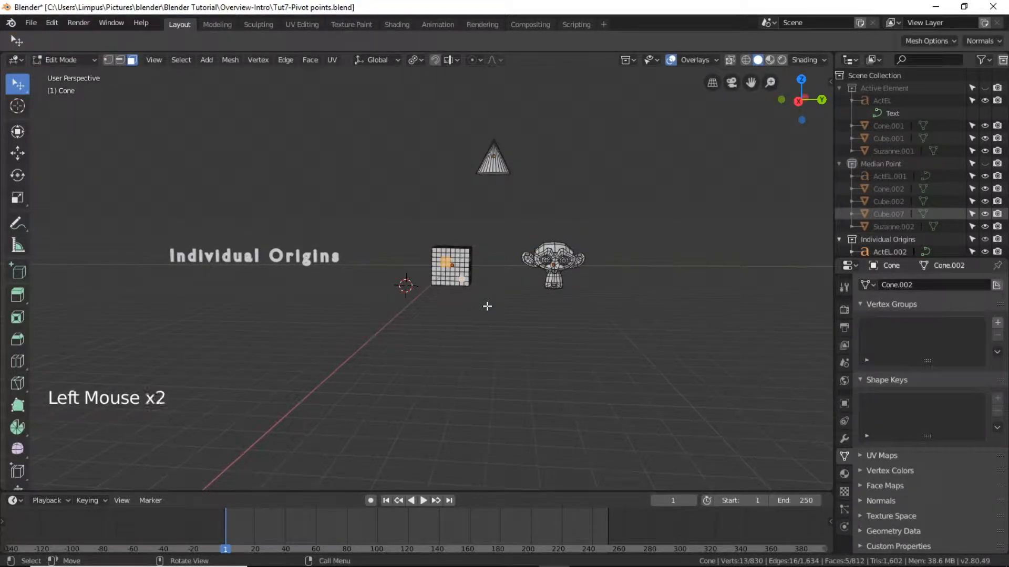
{"action": "scroll", "coordinate": [487, 299], "scroll_direction": "up", "scroll_amount": 7}
{"action": "scroll", "coordinate": [563, 298], "scroll_direction": "down", "scroll_amount": 1}
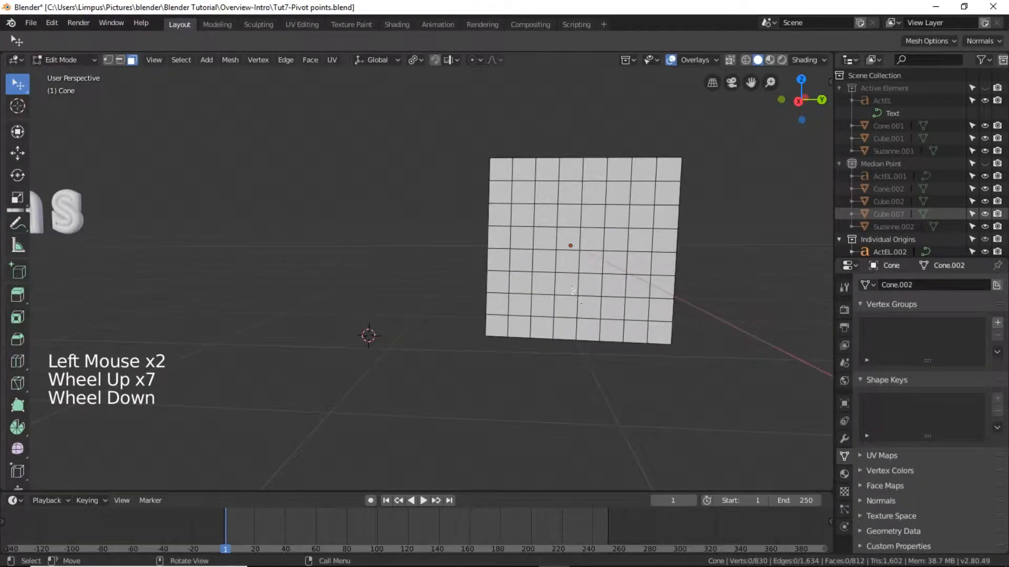
{"action": "left_click", "coordinate": [525, 279]}
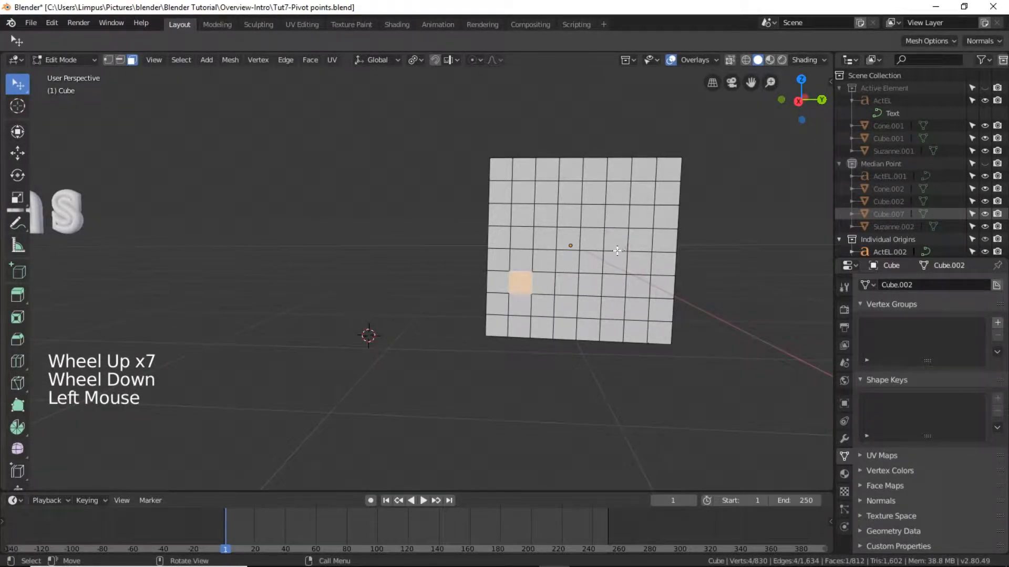
{"action": "key", "text": "r"}
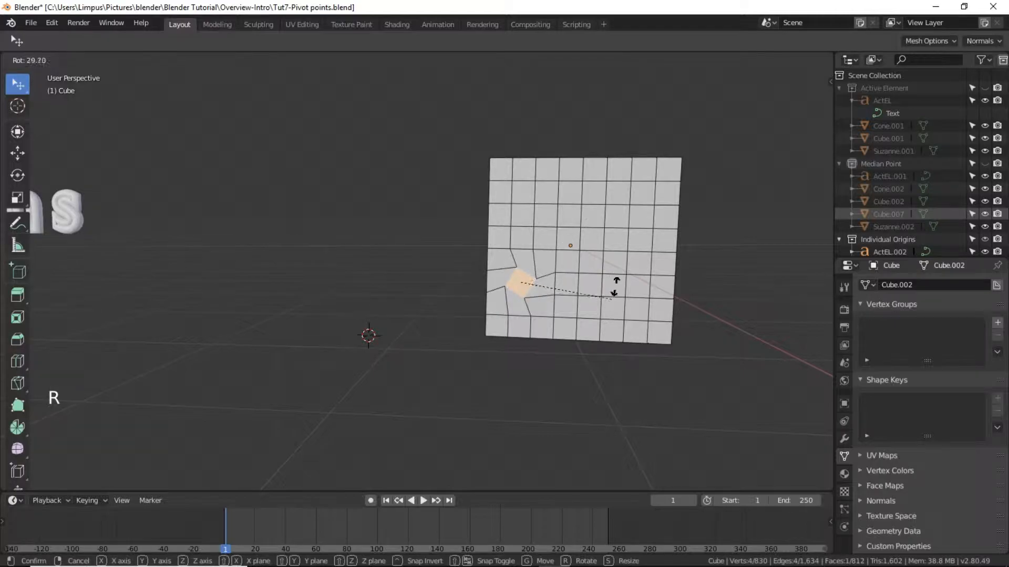
{"action": "right_click", "coordinate": [614, 236]}
Add three adjoining faces to form a two-by-two block and try rotating it around its individual origin
{"action": "left_click", "coordinate": [541, 283], "text": "shift"}
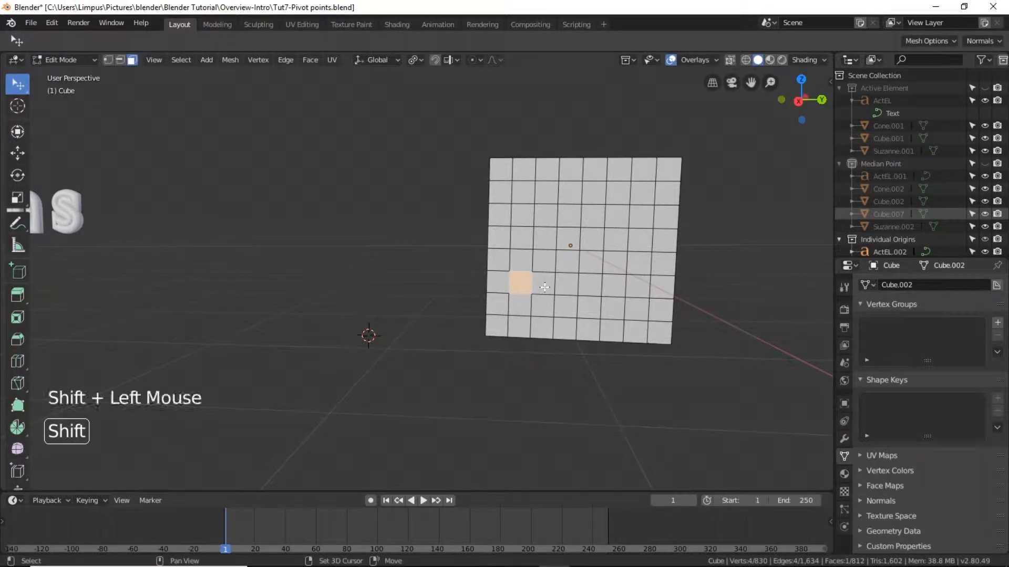
{"action": "left_click", "coordinate": [544, 260], "text": "shift"}
{"action": "left_click", "coordinate": [521, 260], "text": "shift"}
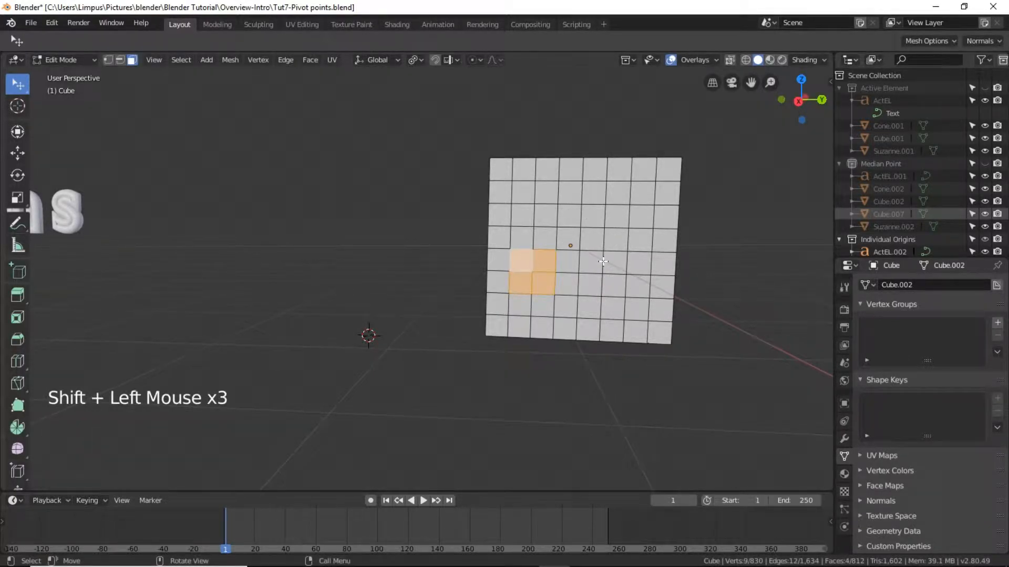
{"action": "key", "text": "r"}
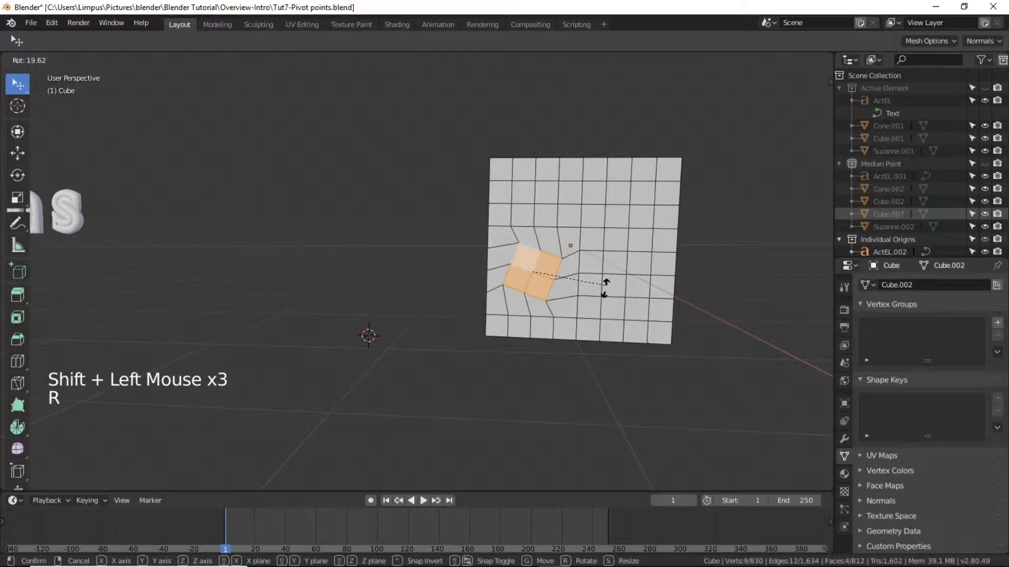
{"action": "right_click", "coordinate": [616, 223]}
Select three separate, non-touching faces on the cube front and try rotating each around its own origin
{"action": "left_click", "coordinate": [550, 239]}
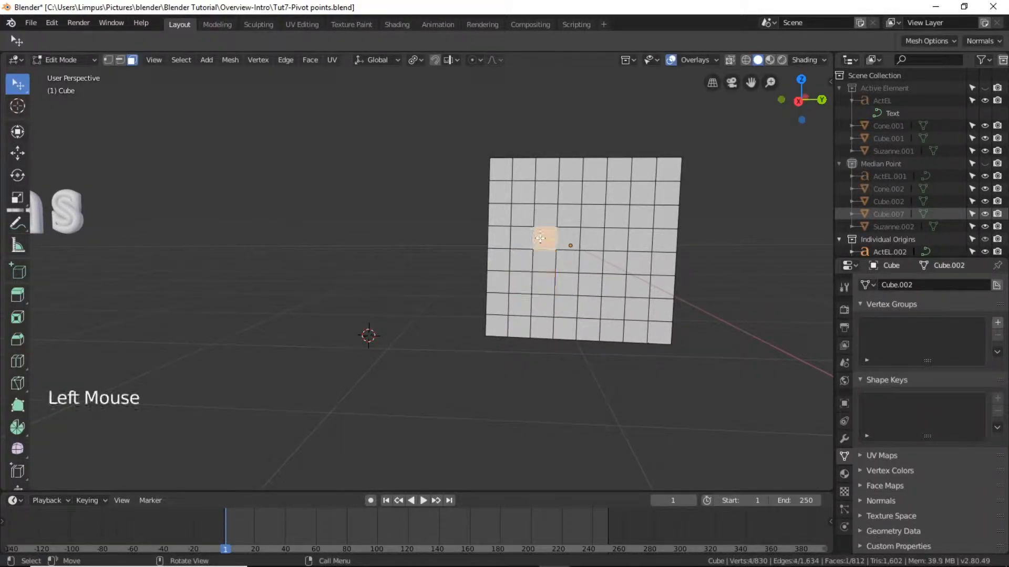
{"action": "left_click", "coordinate": [618, 221], "text": "shift"}
{"action": "left_click", "coordinate": [614, 282], "text": "shift"}
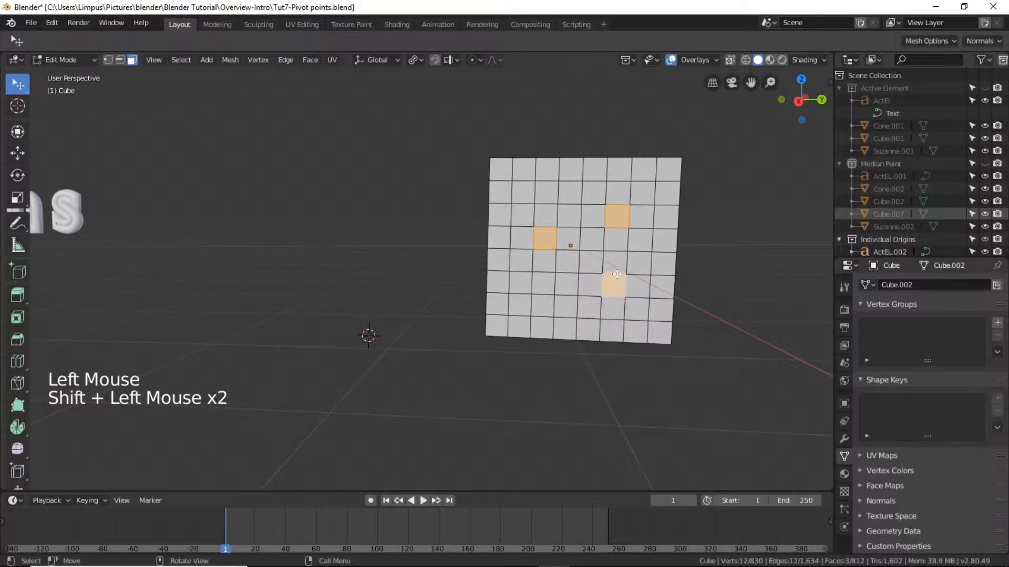
{"action": "key", "text": "r"}
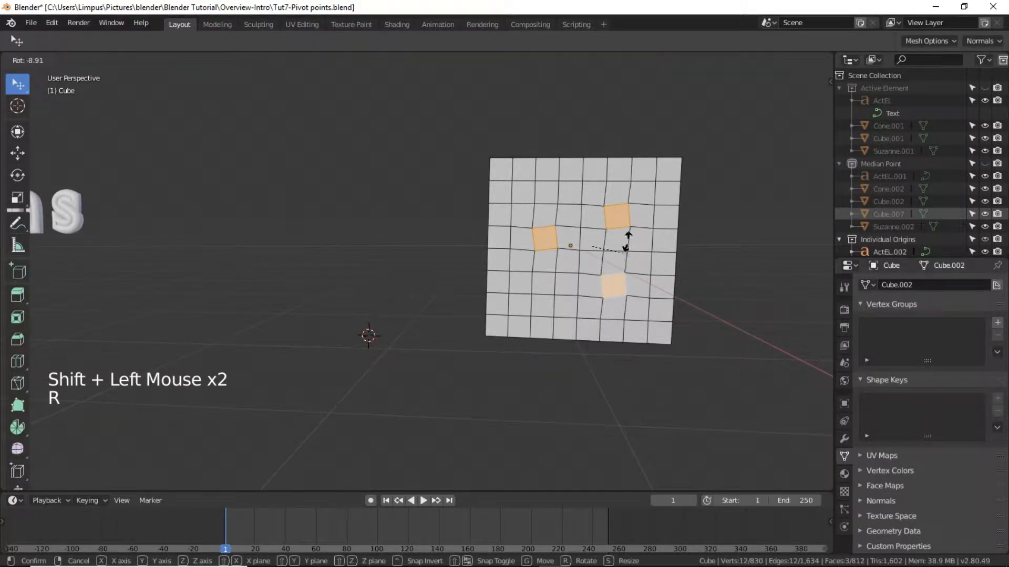
{"action": "right_click", "coordinate": [628, 230]}
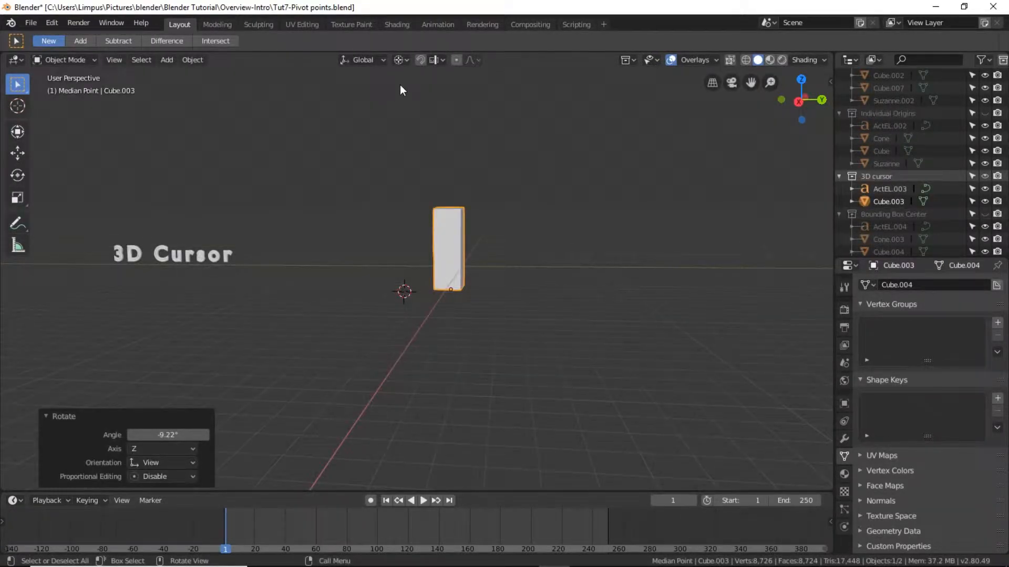
Set the pivot point to 3D Cursor and place the 3D cursor between the text and the tall box
{"action": "left_click", "coordinate": [407, 61]}
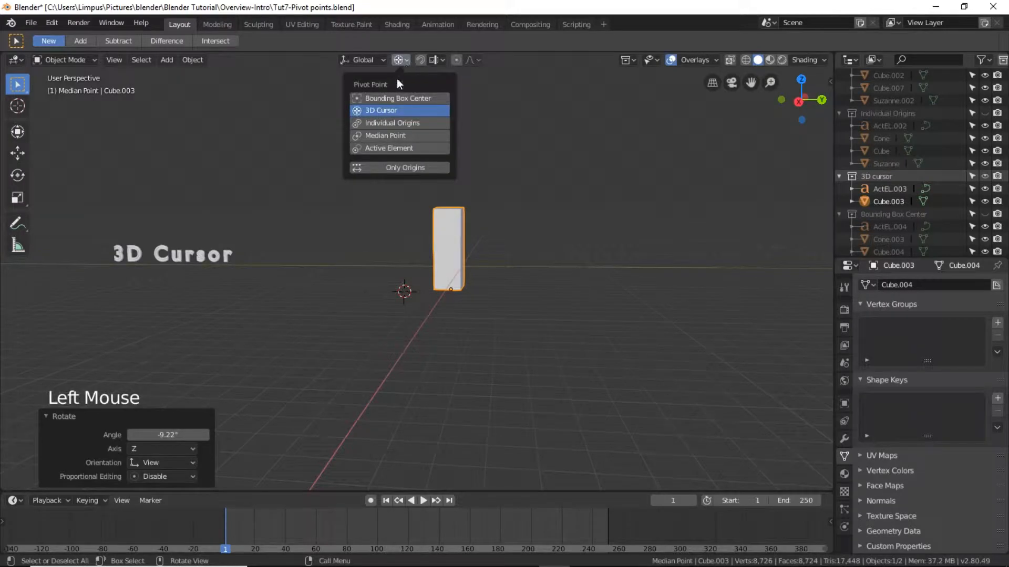
{"action": "left_click", "coordinate": [392, 110]}
{"action": "left_click", "coordinate": [19, 106]}
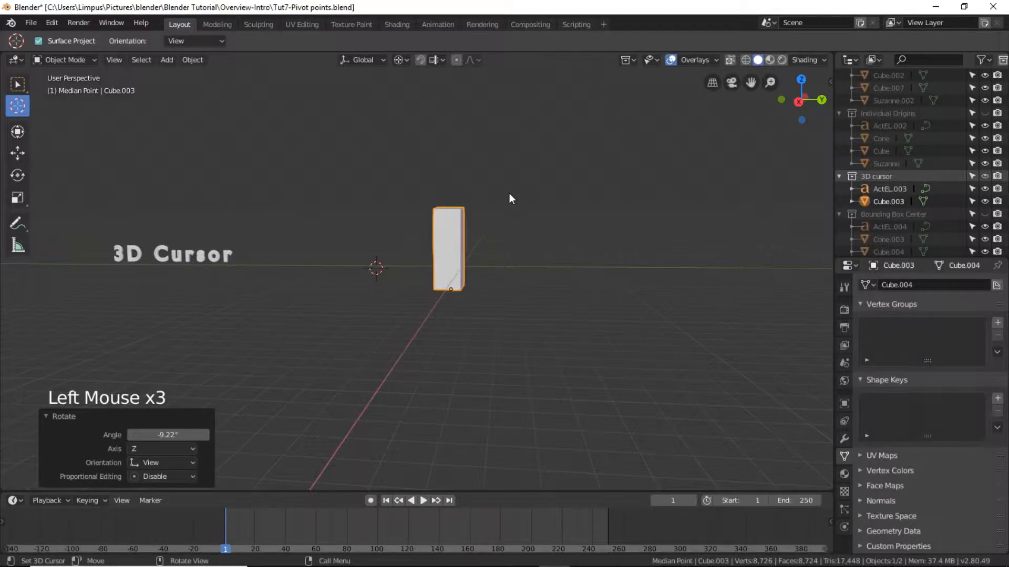
Try rotating and scaling the tall box around the 3D cursor, switching back to the Select Box tool
{"action": "key", "text": "r"}
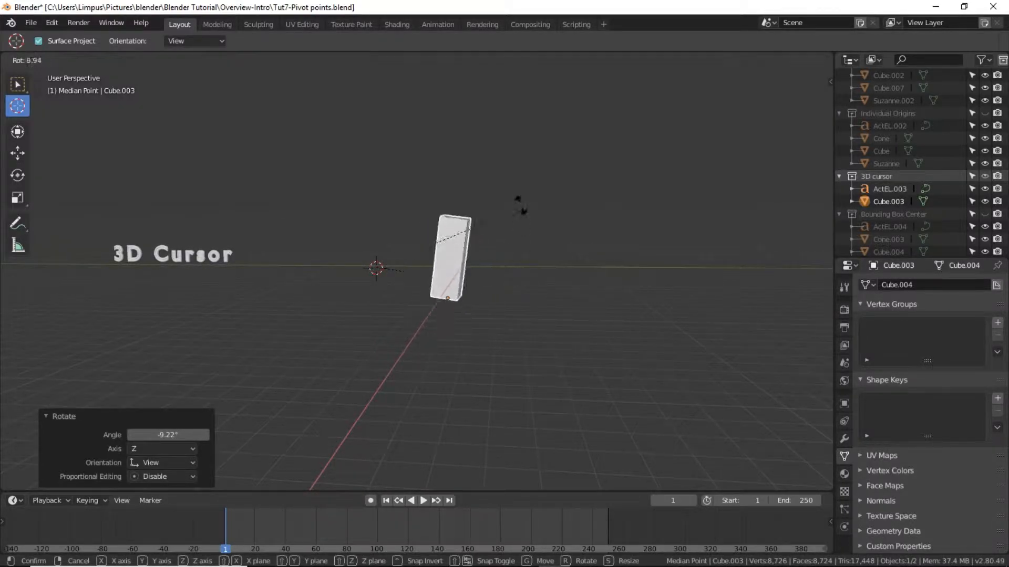
{"action": "right_click", "coordinate": [520, 186]}
{"action": "left_click", "coordinate": [17, 85]}
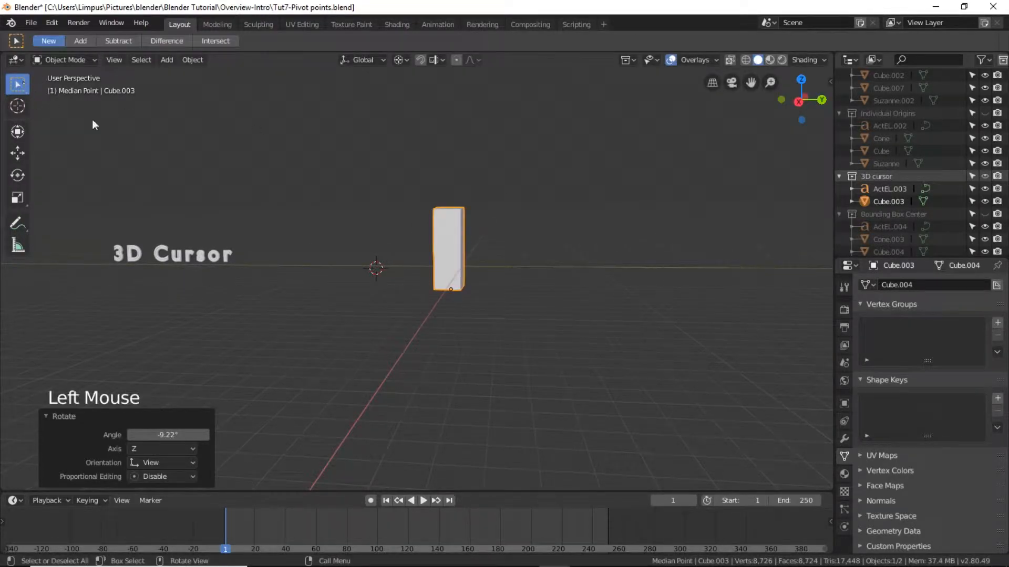
{"action": "left_click", "coordinate": [447, 249]}
{"action": "key", "text": "r"}
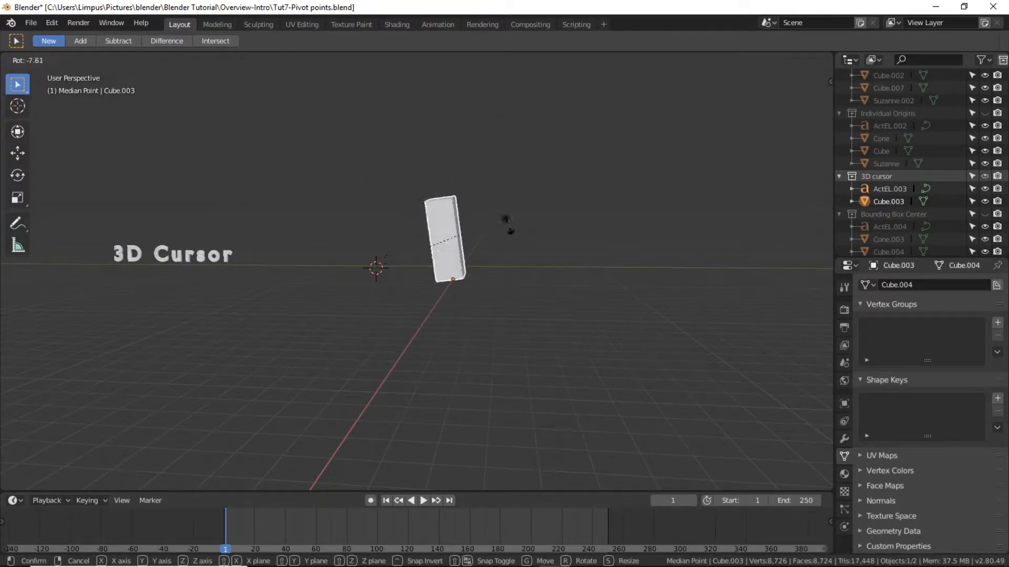
{"action": "right_click", "coordinate": [517, 200]}
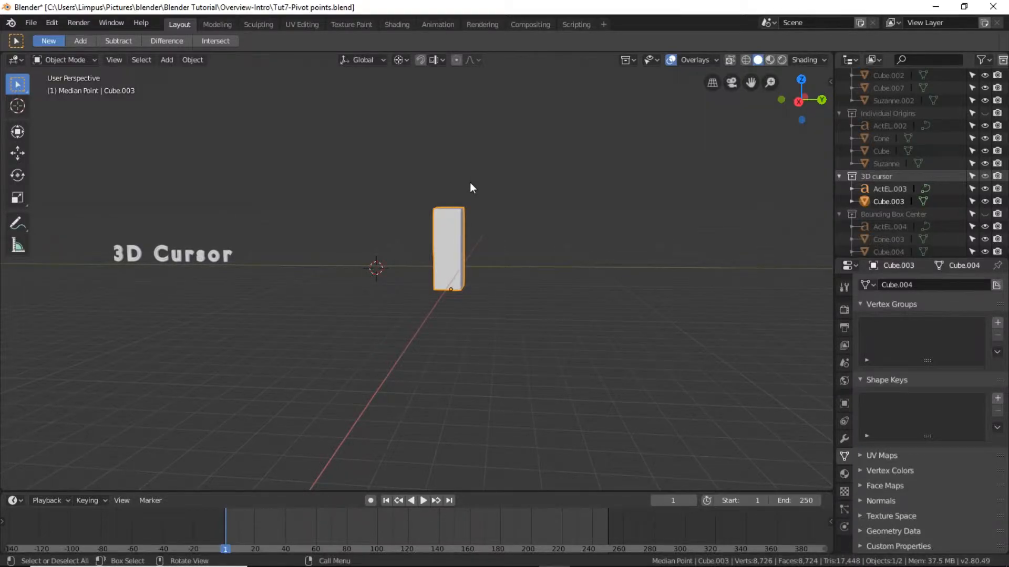
{"action": "key", "text": "s"}
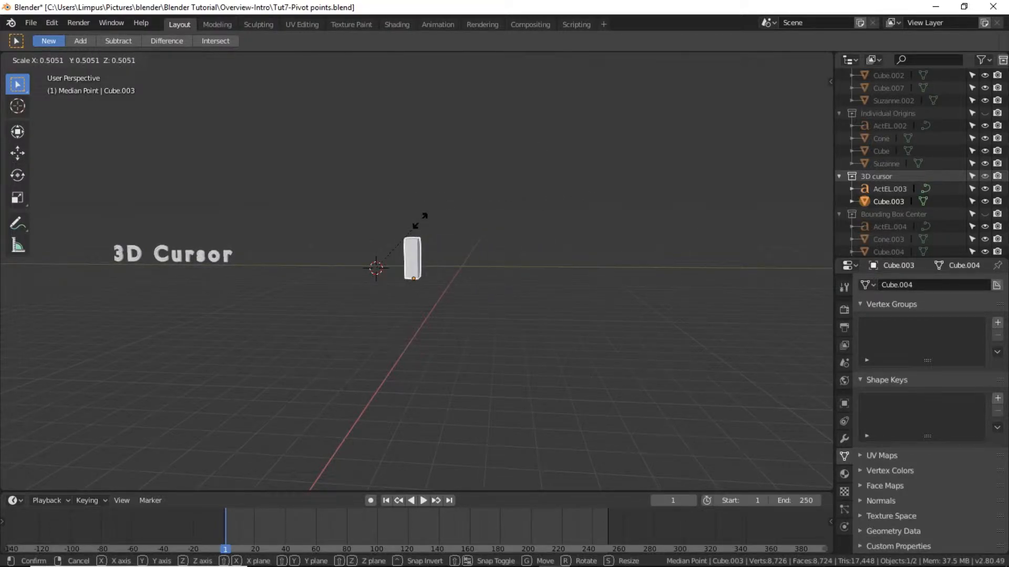
{"action": "right_click", "coordinate": [554, 225]}
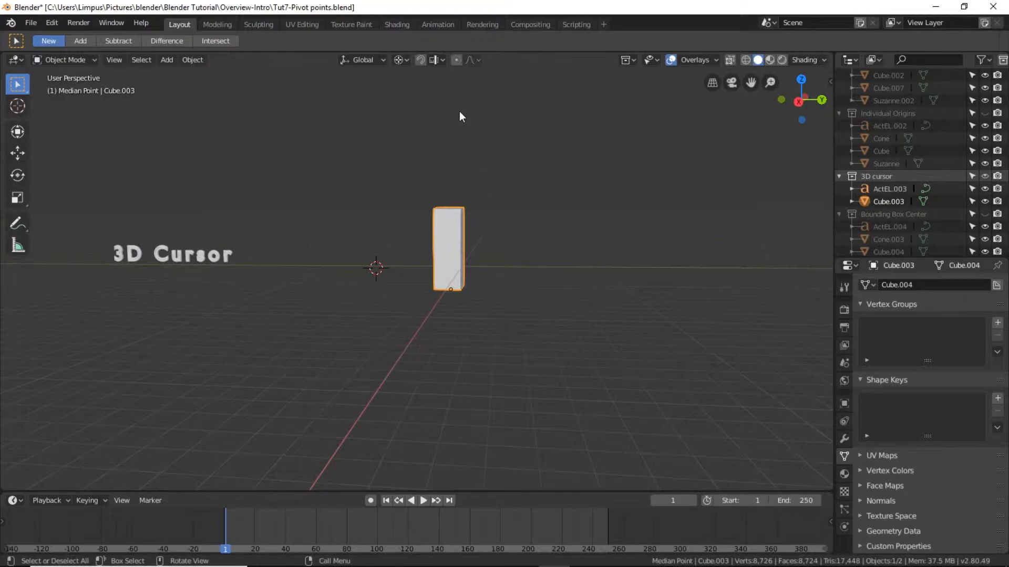
Set the pivot point to Bounding Box Center and show the Bounding Box Center collection in place of the 3D cursor one
{"action": "left_click", "coordinate": [406, 60]}
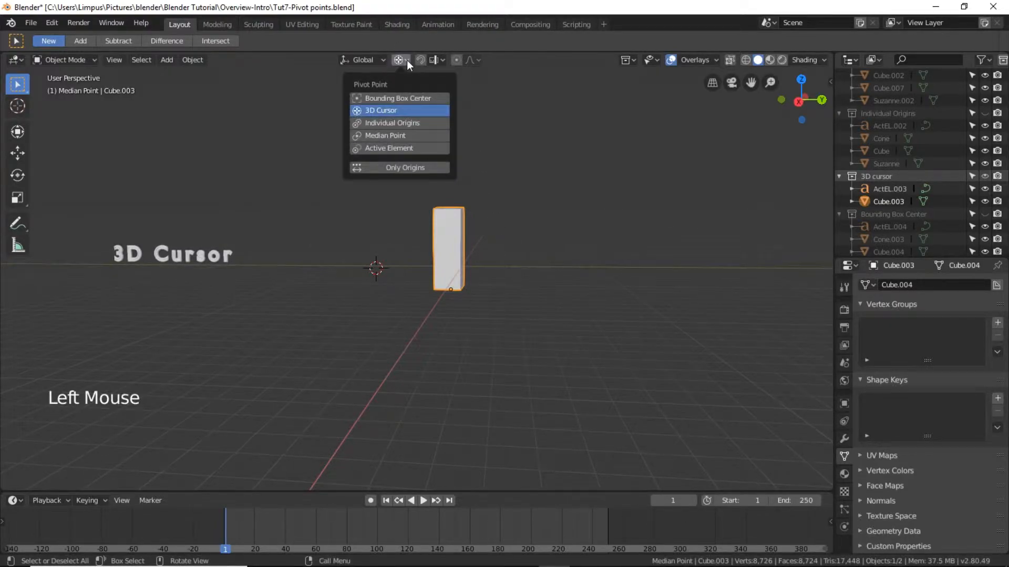
{"action": "left_click", "coordinate": [400, 98]}
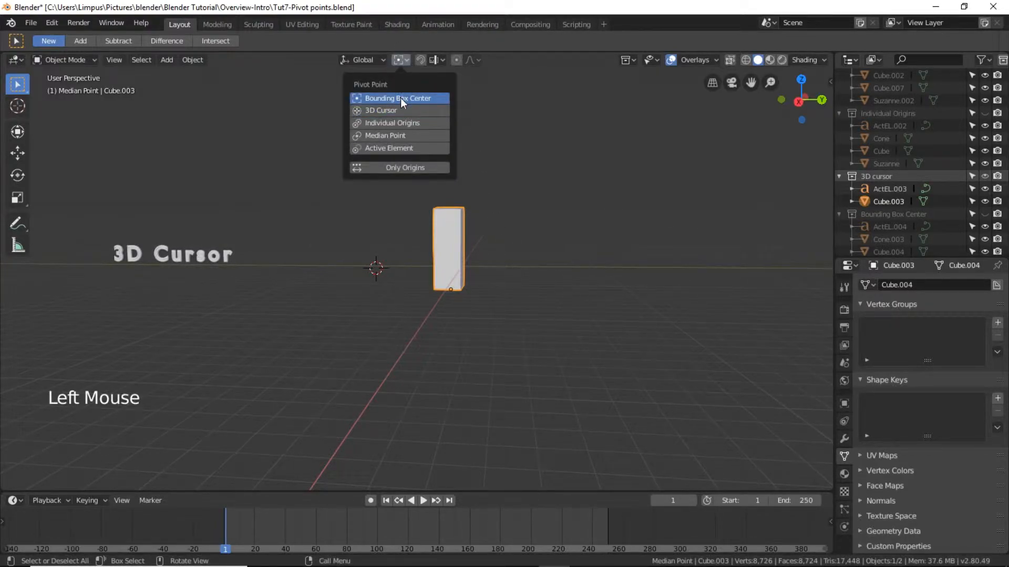
{"action": "left_click", "coordinate": [520, 126]}
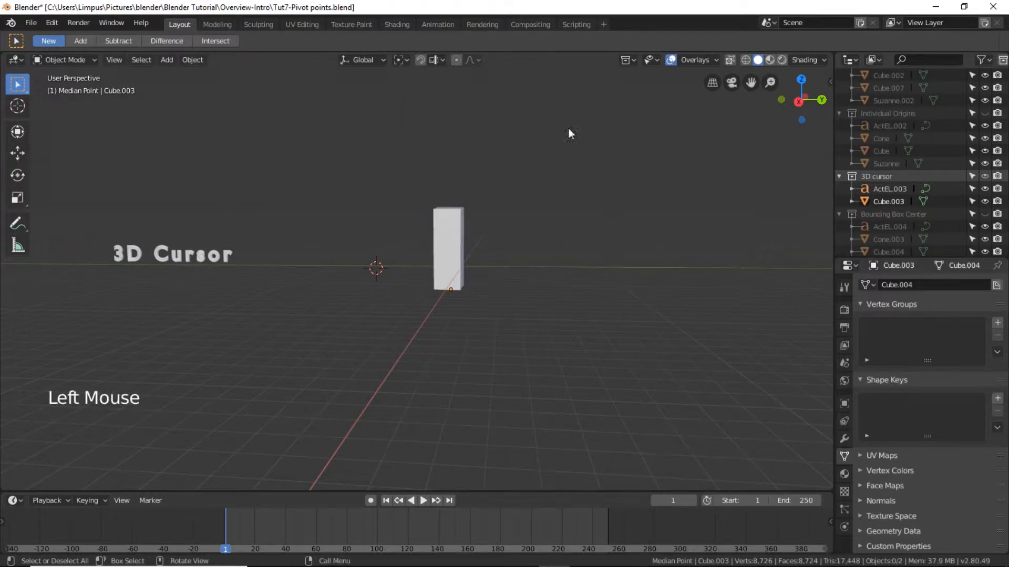
{"action": "left_click", "coordinate": [985, 177]}
{"action": "left_click", "coordinate": [986, 214]}
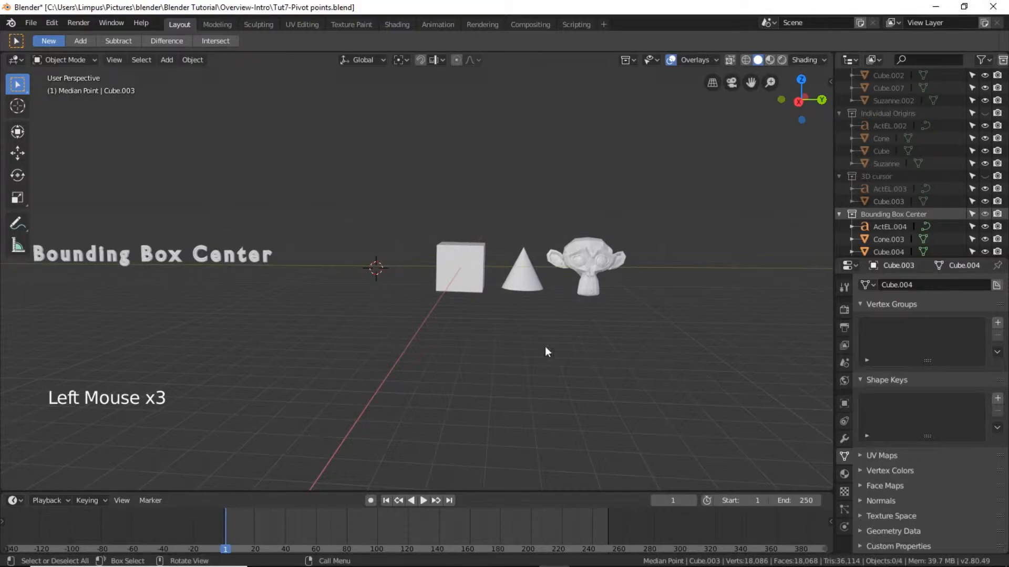
Select only the cube and try rotating it around its bounding box center
{"action": "left_click", "coordinate": [482, 263]}
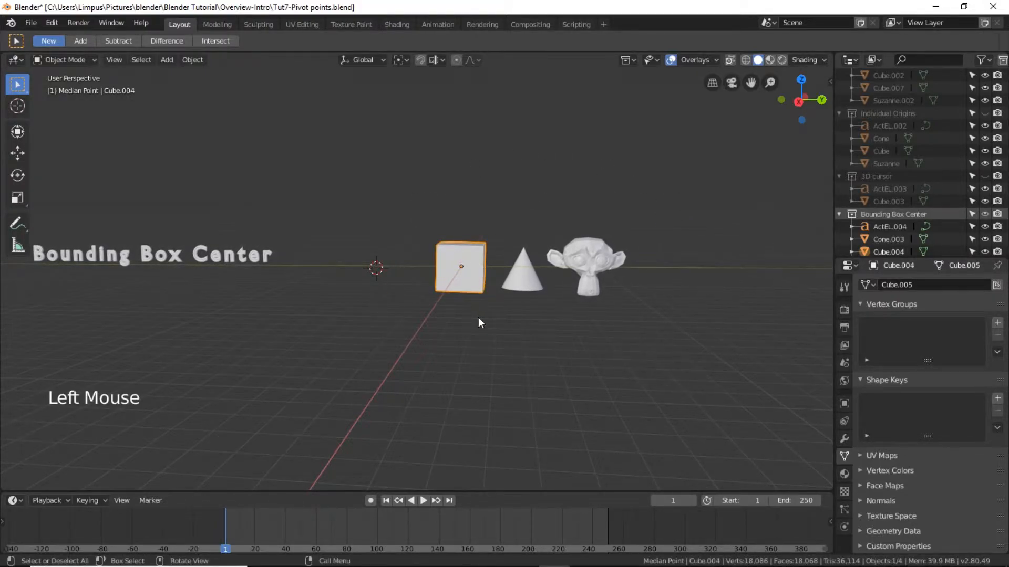
{"action": "left_click", "coordinate": [569, 279]}
{"action": "left_click", "coordinate": [545, 274]}
{"action": "left_click", "coordinate": [463, 267]}
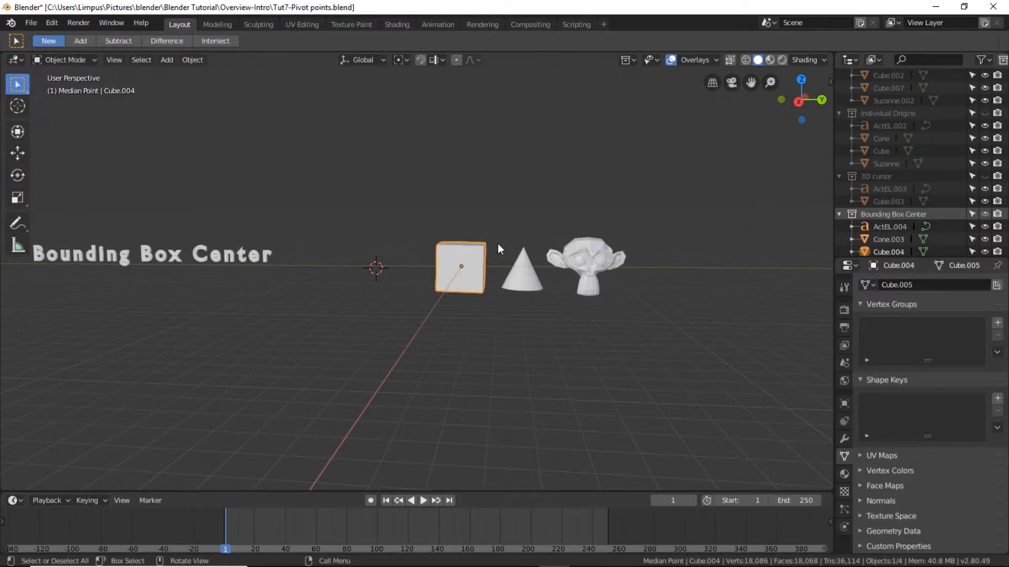
{"action": "key", "text": "r"}
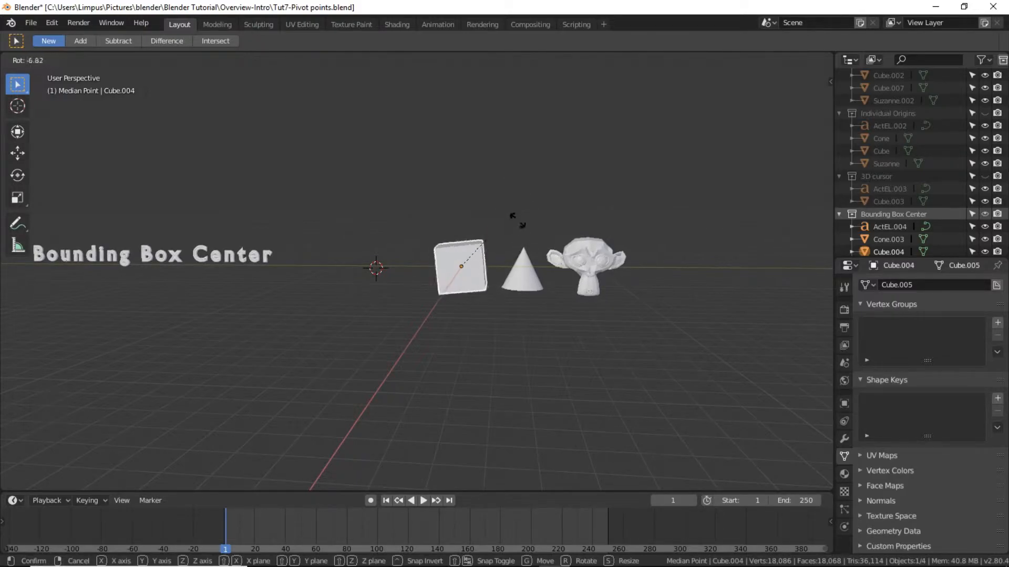
{"action": "right_click", "coordinate": [519, 205]}
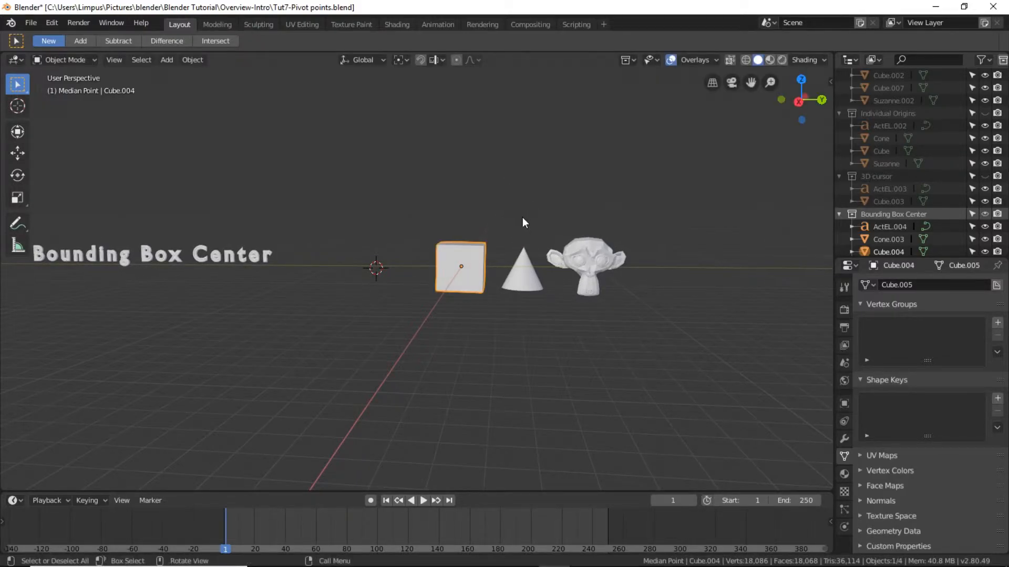
Add the cone and monkey head to the selection and try rotating and scaling all three around their shared bounding box center
{"action": "left_click", "coordinate": [528, 273], "text": "shift"}
{"action": "left_click", "coordinate": [596, 272], "text": "shift"}
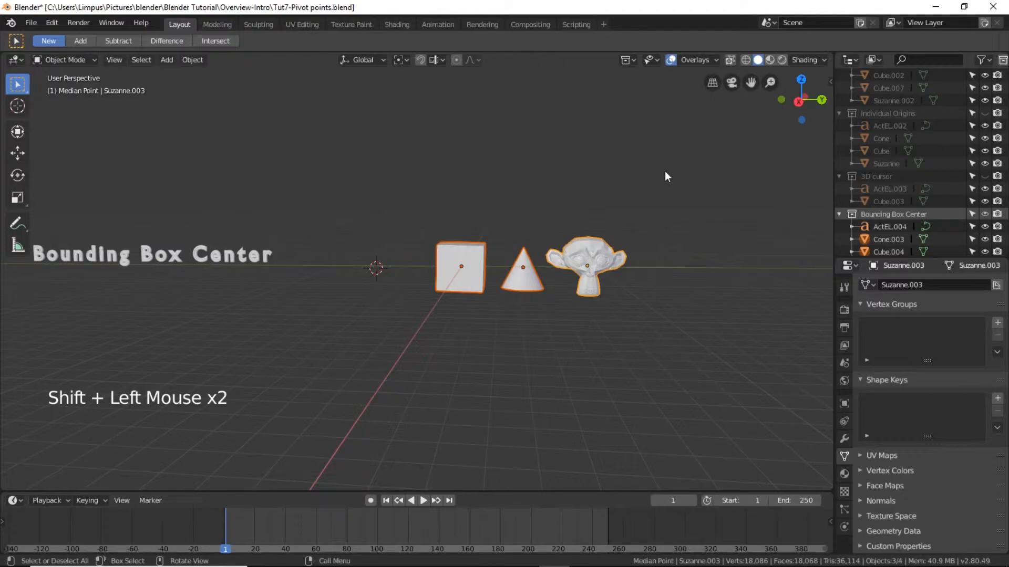
{"action": "key", "text": "r"}
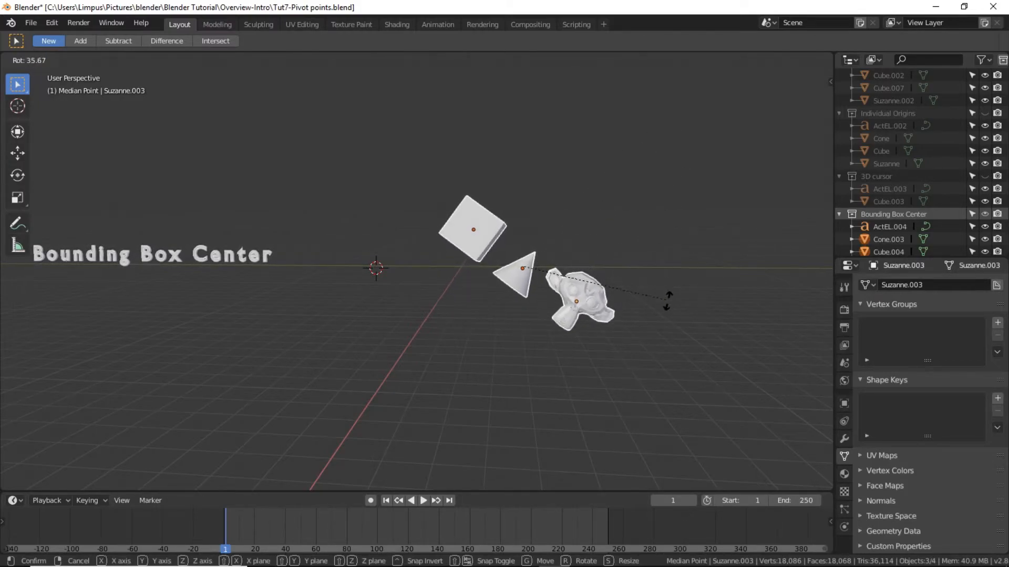
{"action": "key", "text": "Escape"}
{"action": "key", "text": "s"}
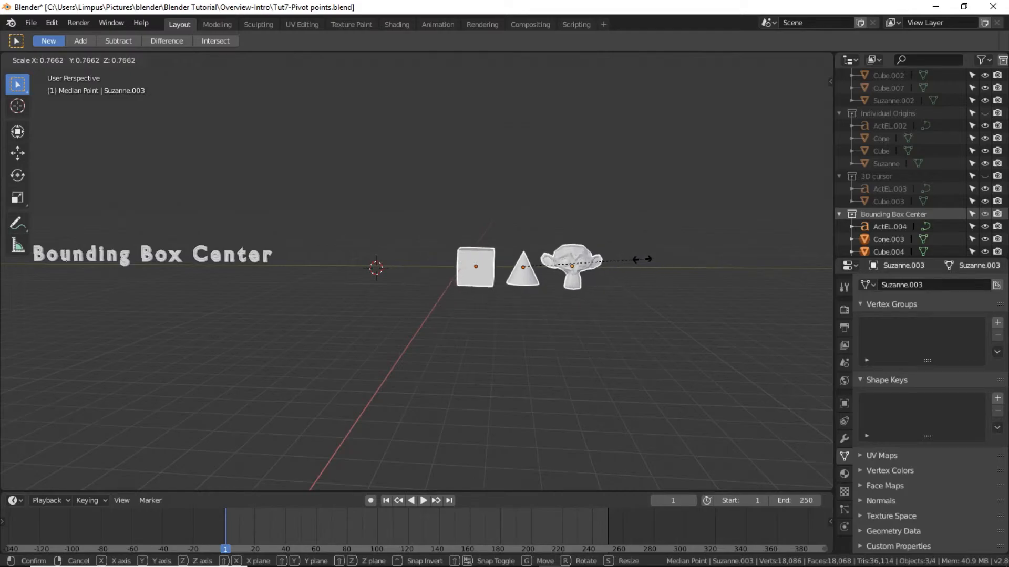
{"action": "right_click", "coordinate": [710, 265]}
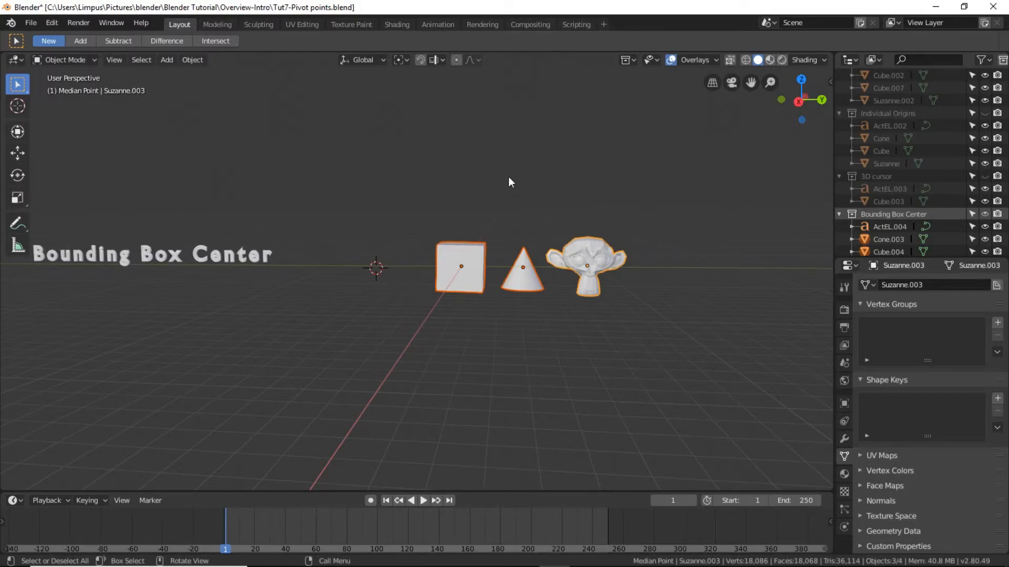
Show the Centre Origin collection in place of the Bounding Box Center one and enable Only Origins for transforms
{"action": "left_click", "coordinate": [984, 215]}
{"action": "scroll", "coordinate": [983, 210], "scroll_direction": "down", "scroll_amount": 3}
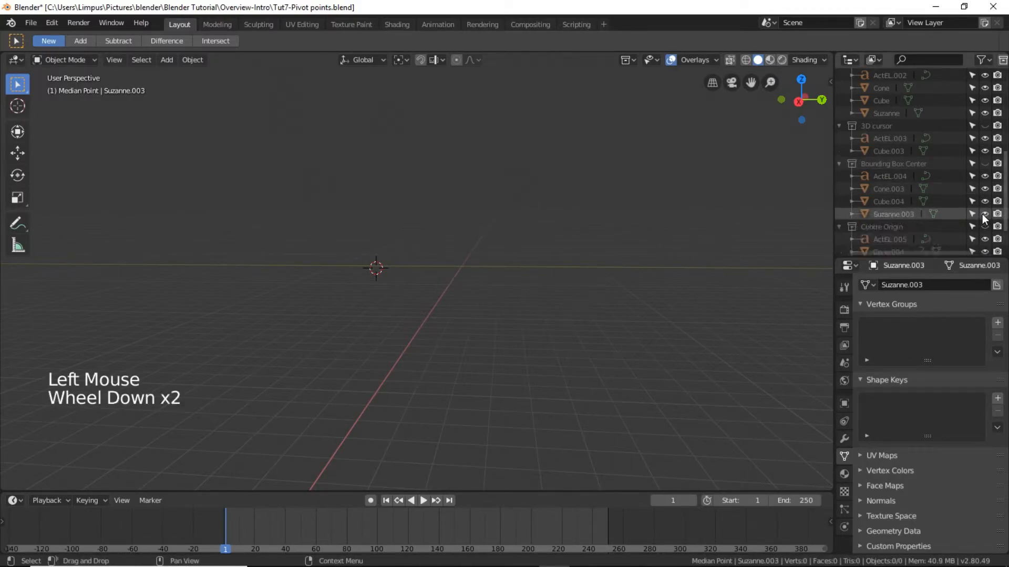
{"action": "left_click", "coordinate": [984, 202]}
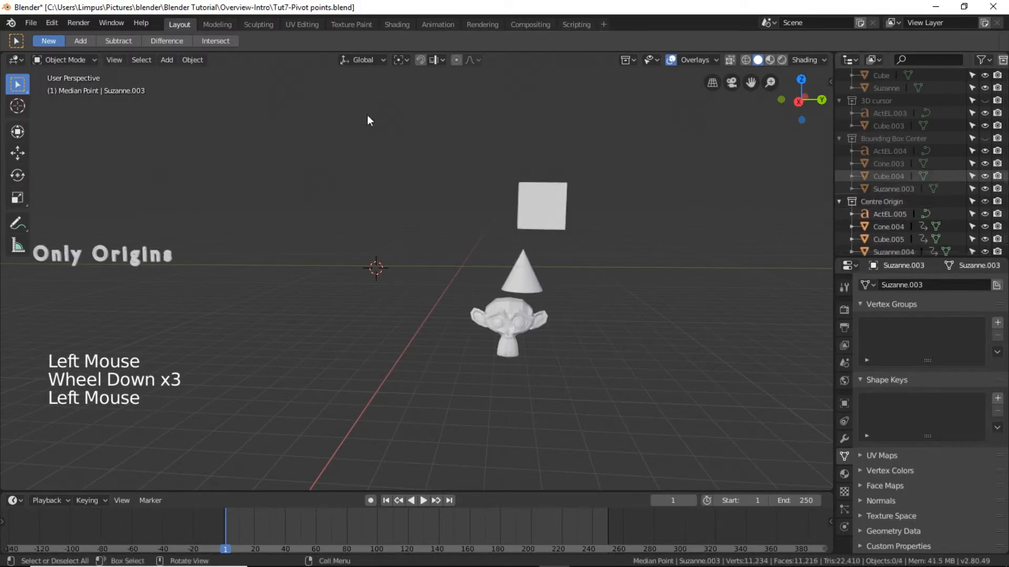
{"action": "left_click", "coordinate": [408, 60]}
{"action": "left_click", "coordinate": [392, 168]}
Select the cube, cone and monkey head and rotate only their origins around the shared center
{"action": "left_click", "coordinate": [553, 221]}
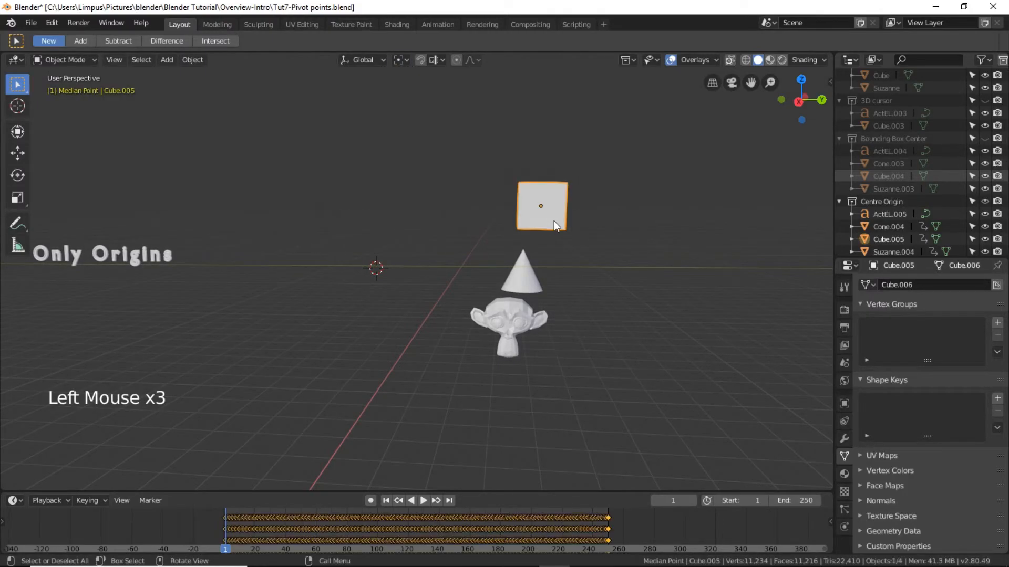
{"action": "left_click", "coordinate": [525, 273], "text": "shift"}
{"action": "left_click", "coordinate": [512, 336], "text": "shift"}
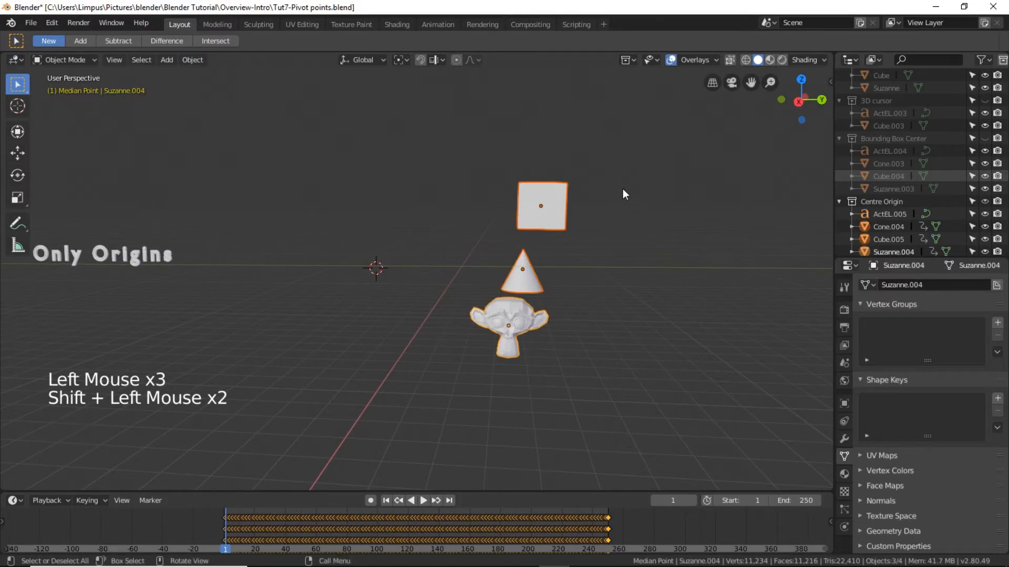
{"action": "key", "text": "r"}
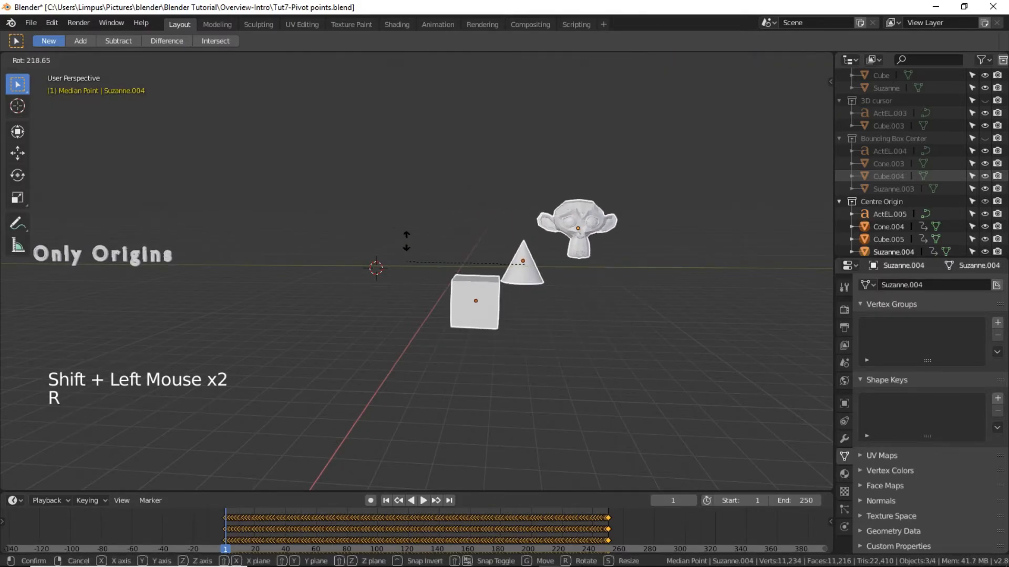